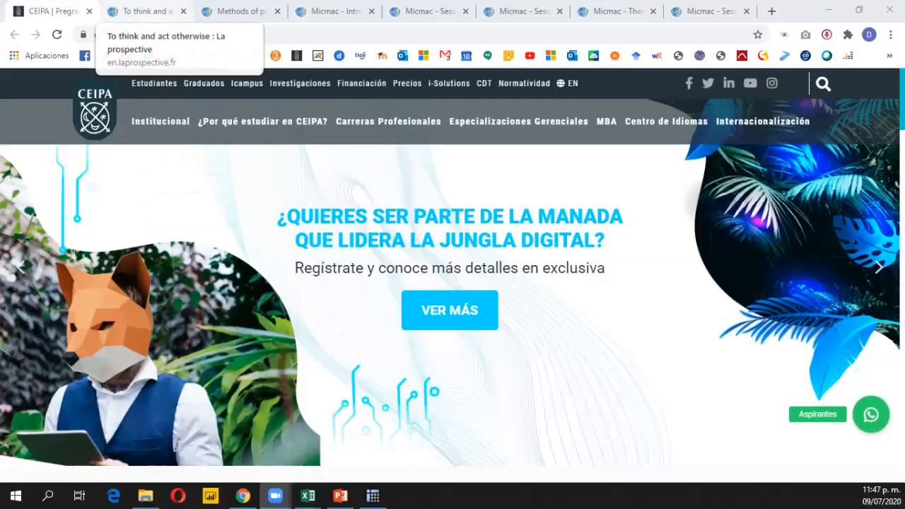
Step: Open the cloud version of Micmac from the Methods of prospective page on the La prospective site
left_click(145, 11)
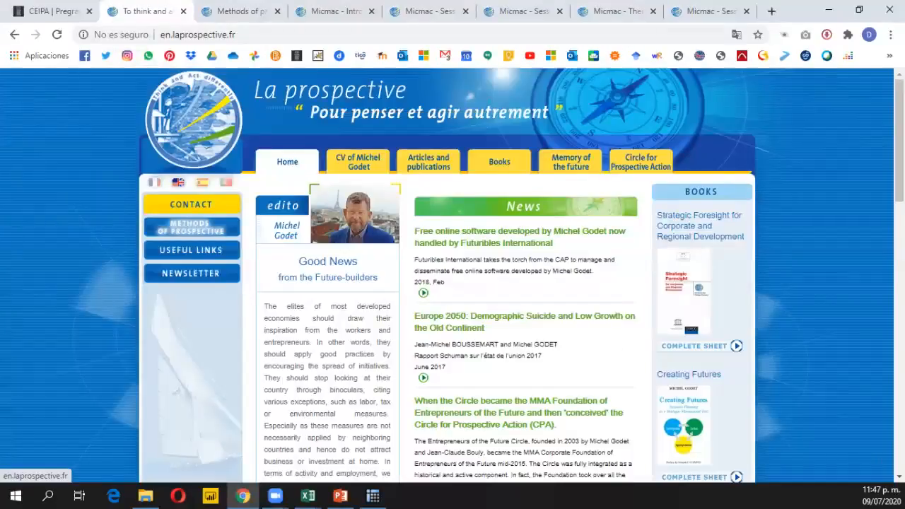
left_click(241, 11)
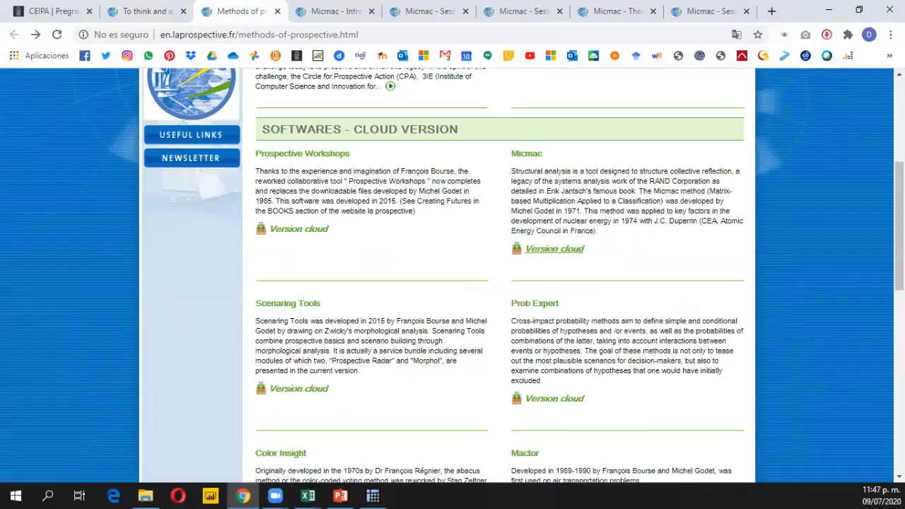
scroll(191, 135, "up", 3)
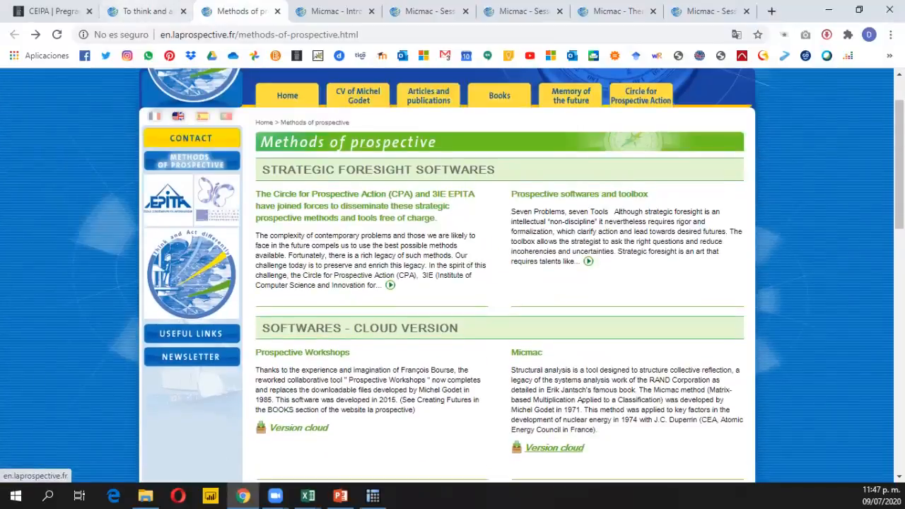
left_click(147, 11)
left_click(242, 12)
scroll(576, 238, "up", 1)
scroll(554, 249, "down", 3)
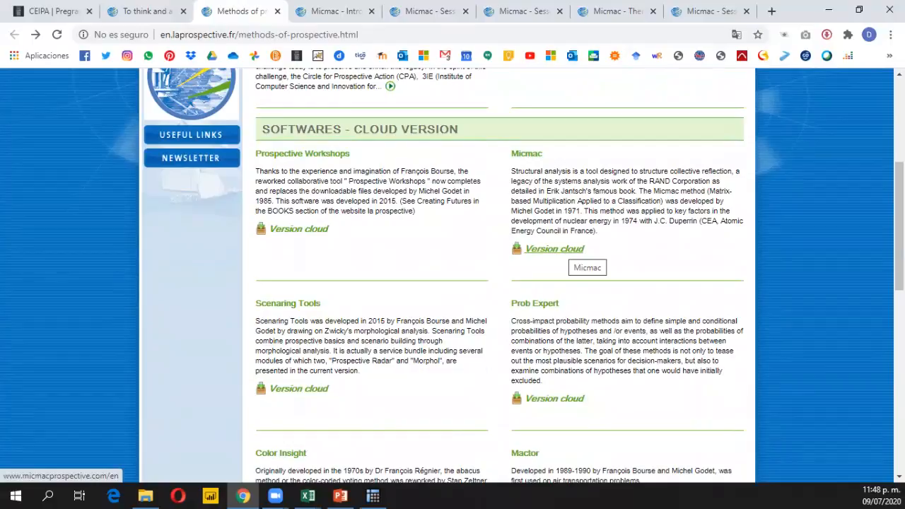
left_click(562, 249)
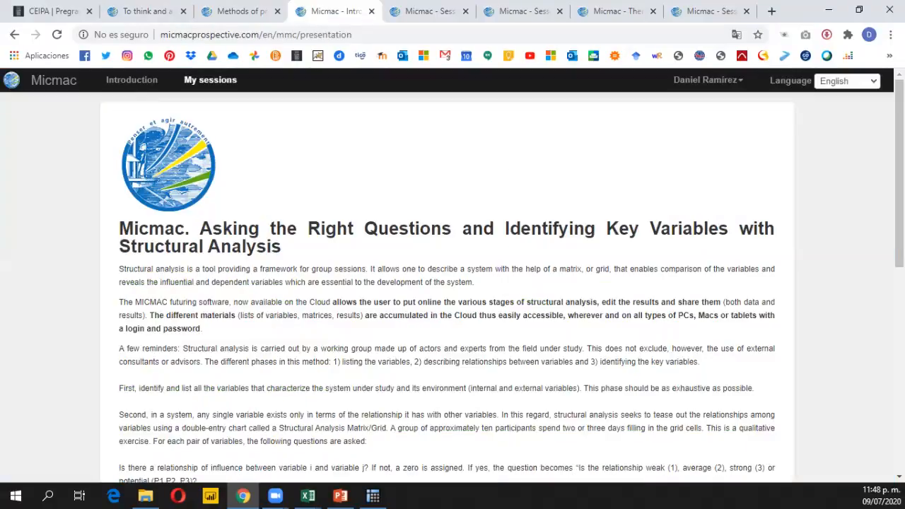
Step: Translate the Micmac introduction page from English into Spanish
scroll(453, 283, "down", 2)
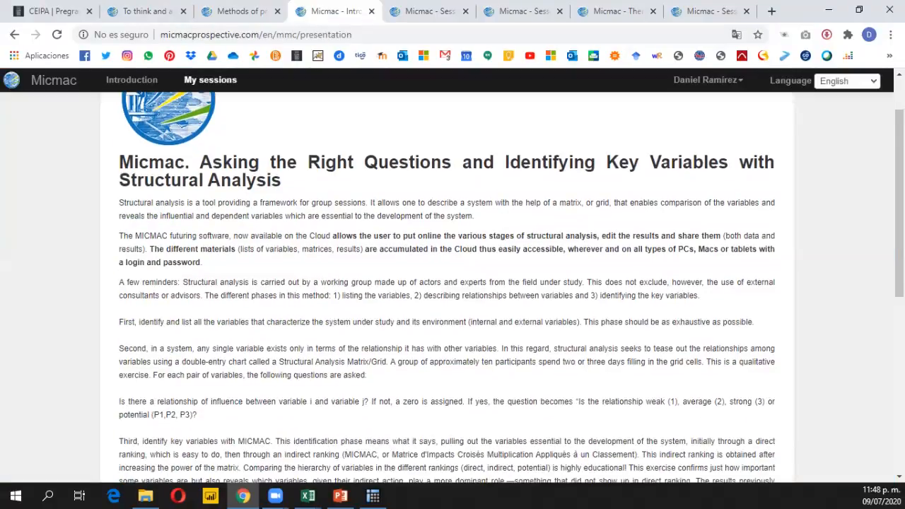
scroll(453, 283, "down", 1)
scroll(453, 282, "up", 3)
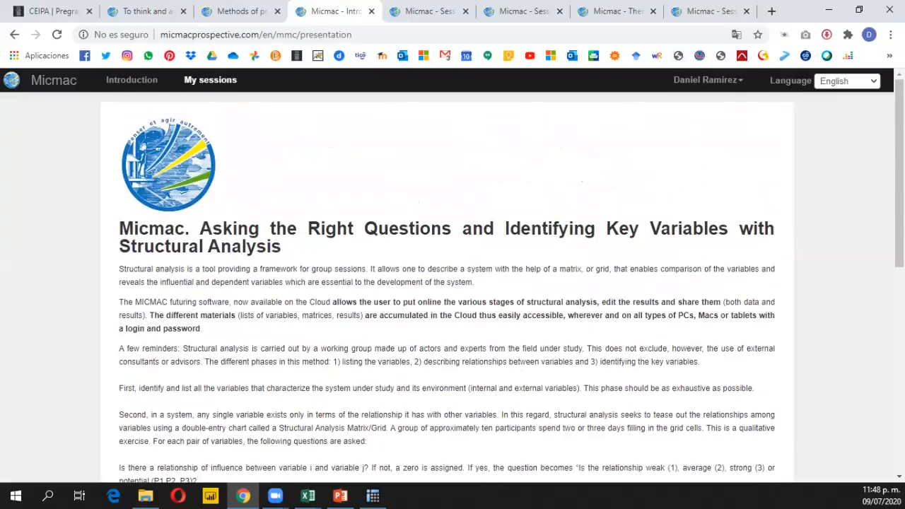
left_click(737, 35)
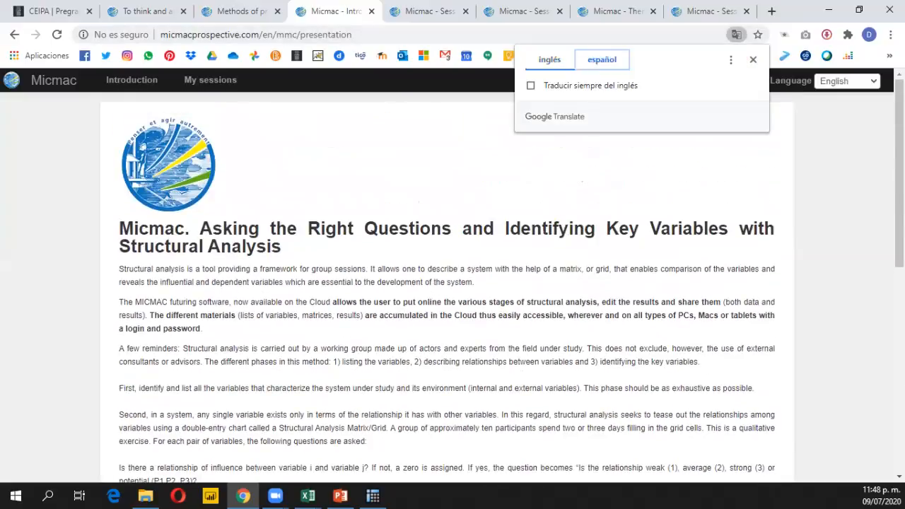
left_click(602, 59)
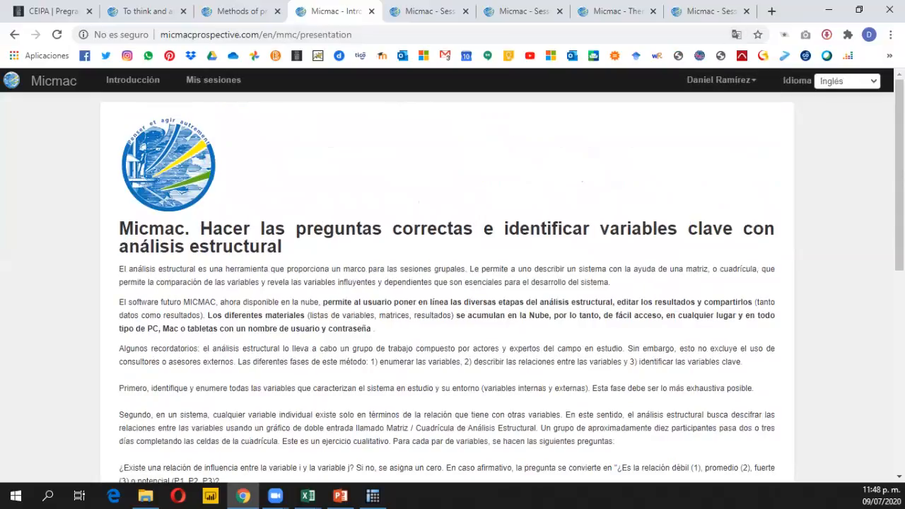
Step: Read the translated introduction on the phases of structural analysis, the influence rating question and the method's usefulness and limitations
scroll(453, 282, "down", 2)
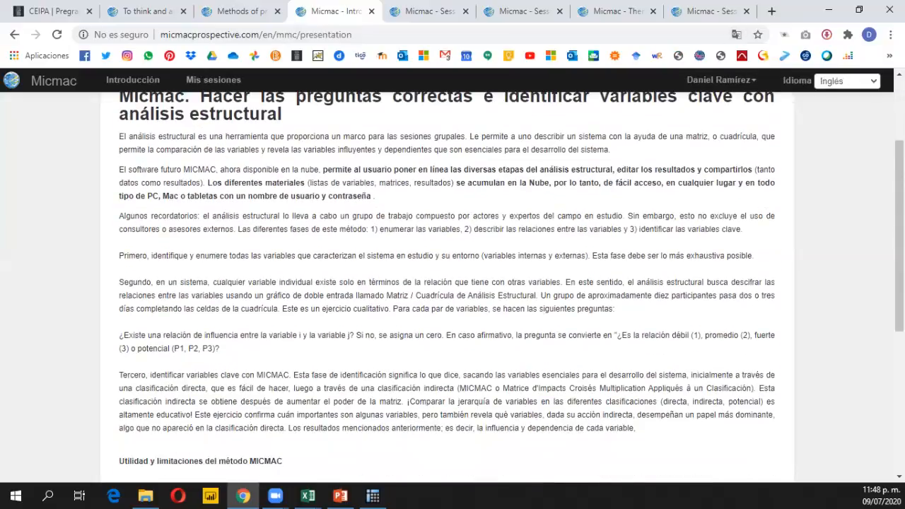
scroll(453, 283, "down", 2)
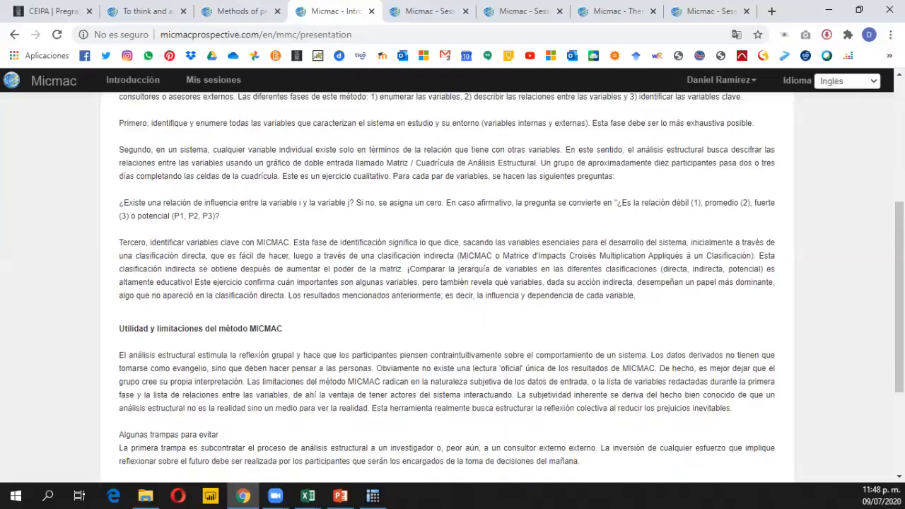
scroll(453, 283, "up", 2)
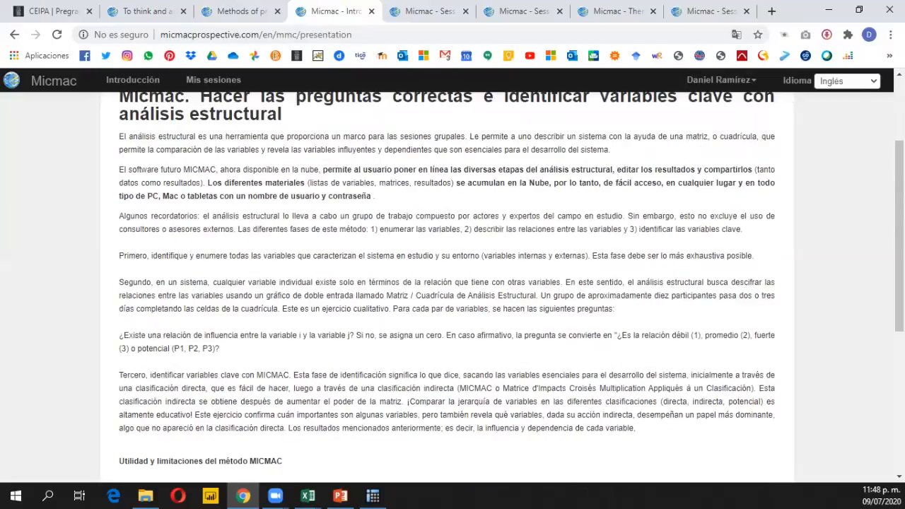
left_click_drag(123, 335, 219, 348)
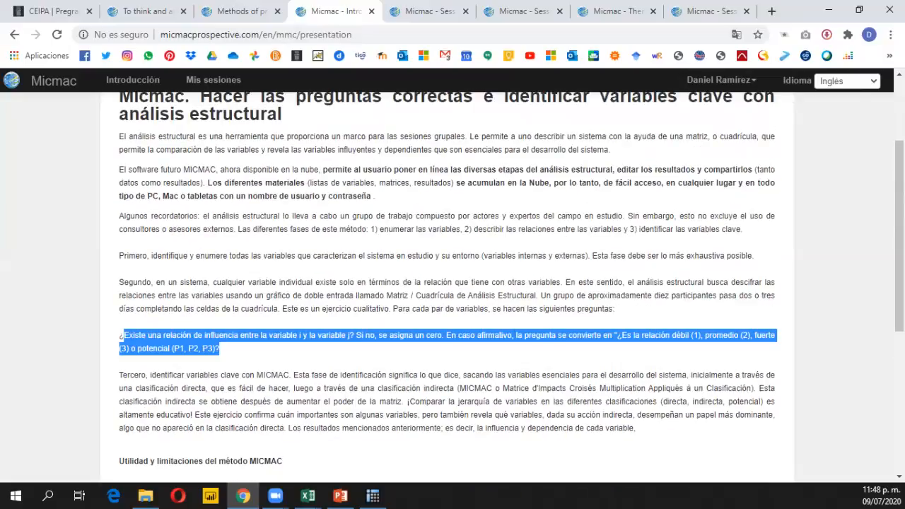
left_click(283, 350)
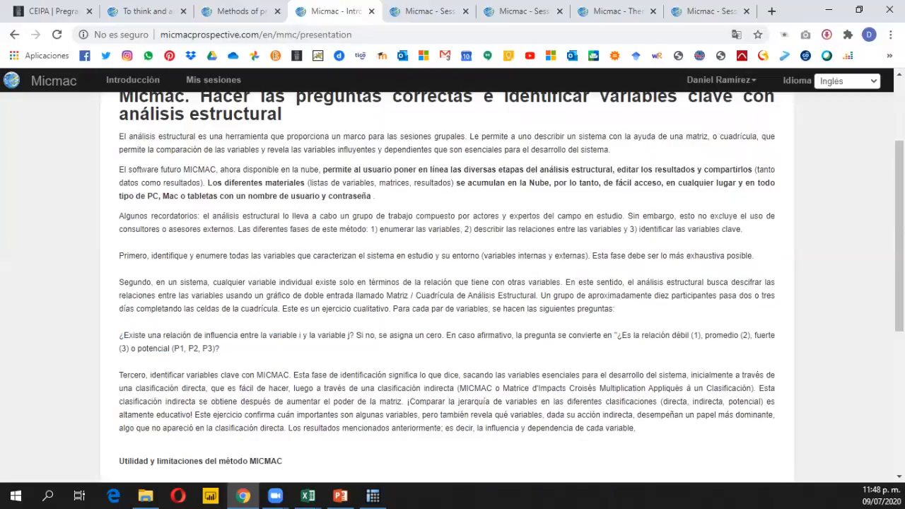
scroll(453, 283, "down", 1)
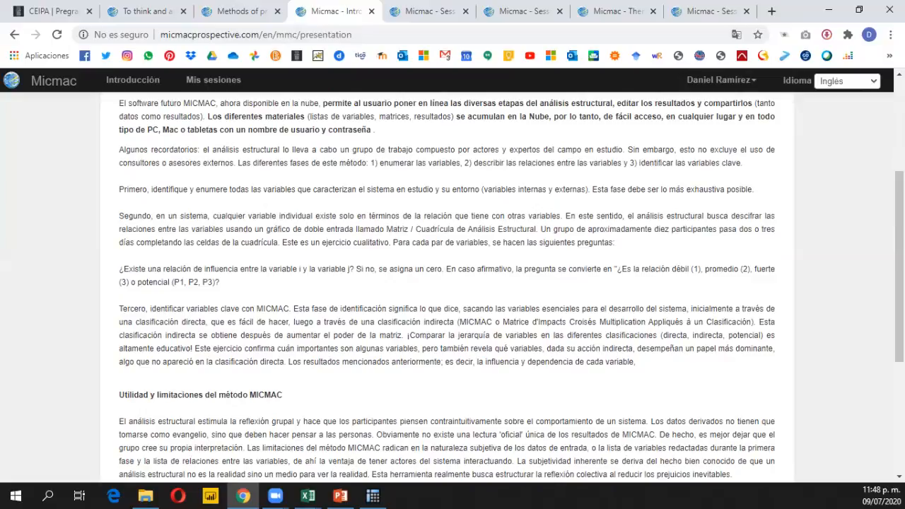
scroll(453, 283, "down", 1)
scroll(453, 283, "down", 3)
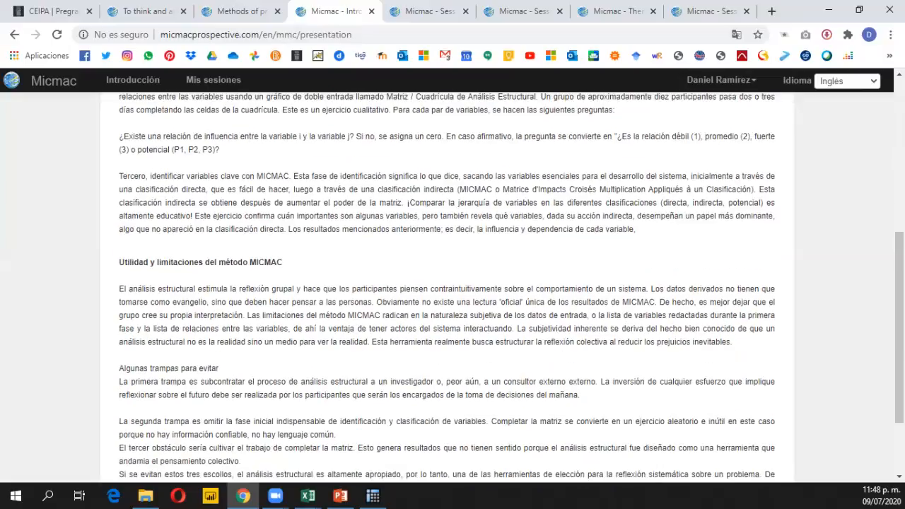
scroll(453, 283, "up", 7)
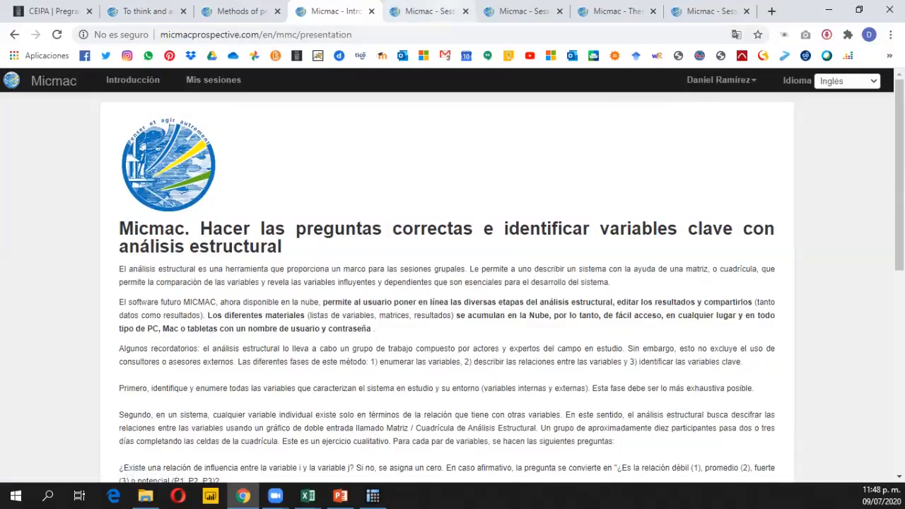
Step: Review the title, description and language options in the Guanábana session creation form, keeping English as the language
key("ctrl+Tab")
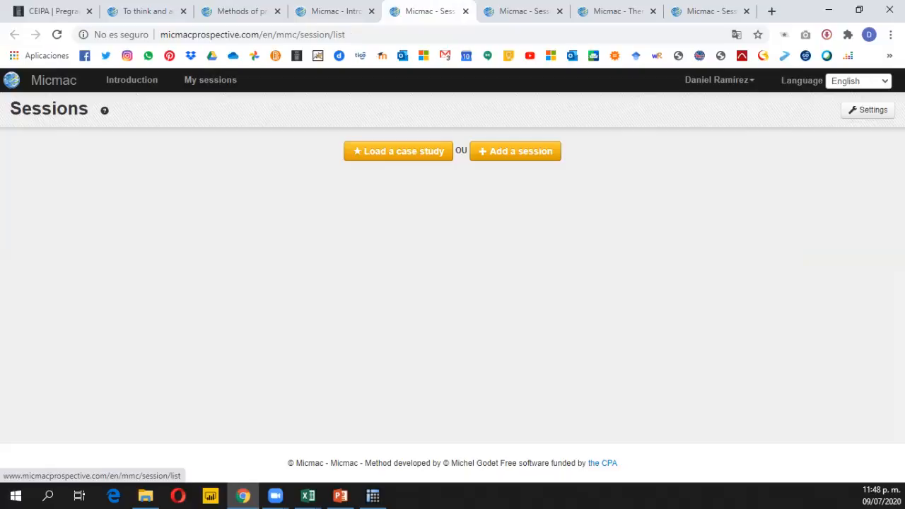
key("ctrl+Tab")
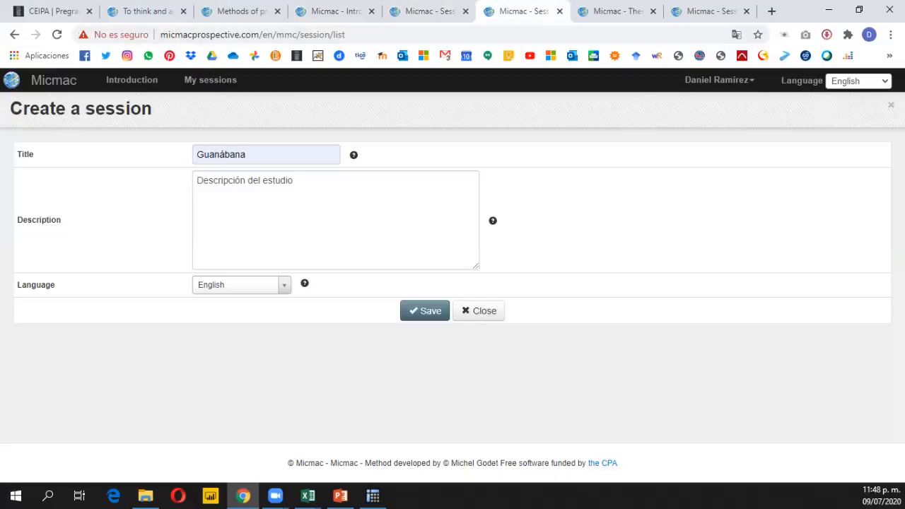
left_click_drag(204, 181, 294, 181)
left_click(294, 181)
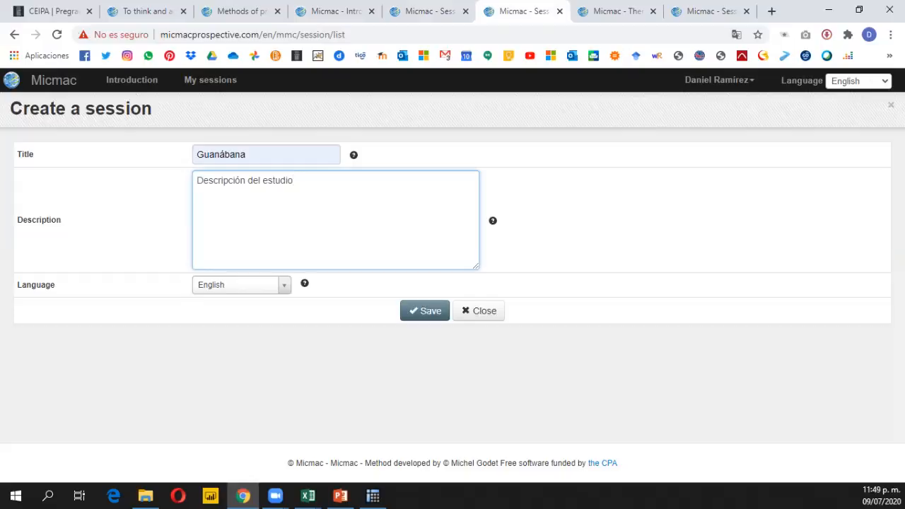
left_click(241, 285)
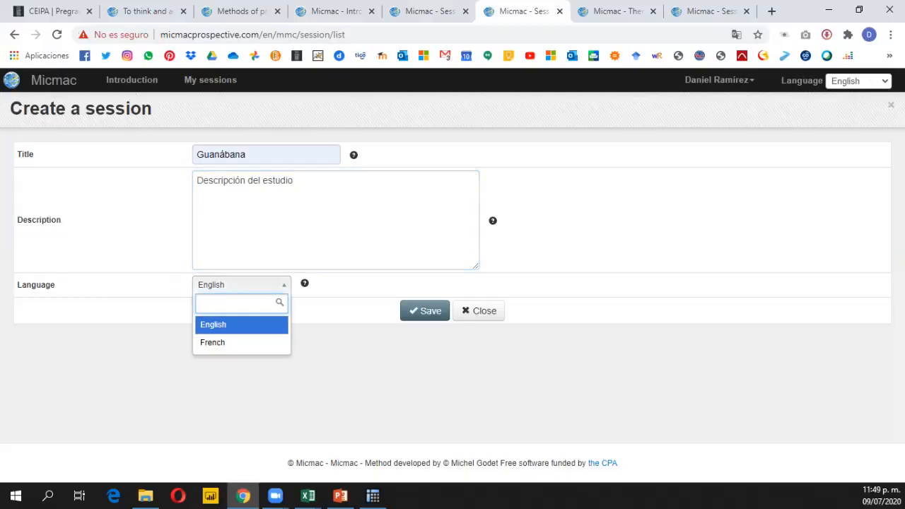
left_click(242, 326)
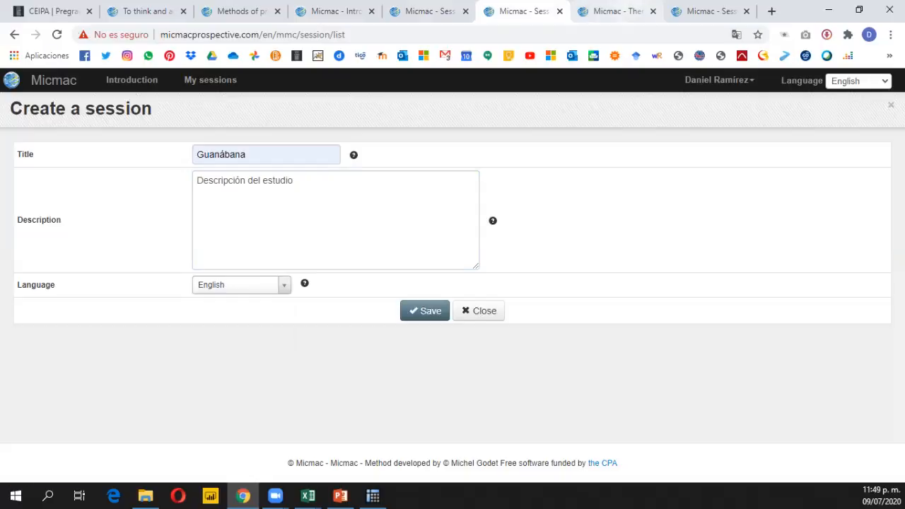
Step: Switch to the Guanábana session's theme creation page and open the session's variables list
left_click(618, 12)
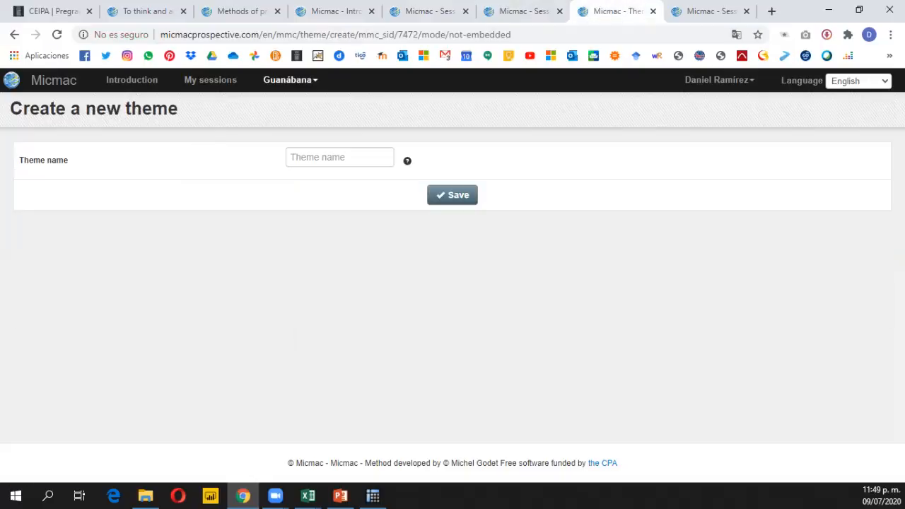
left_click(290, 80)
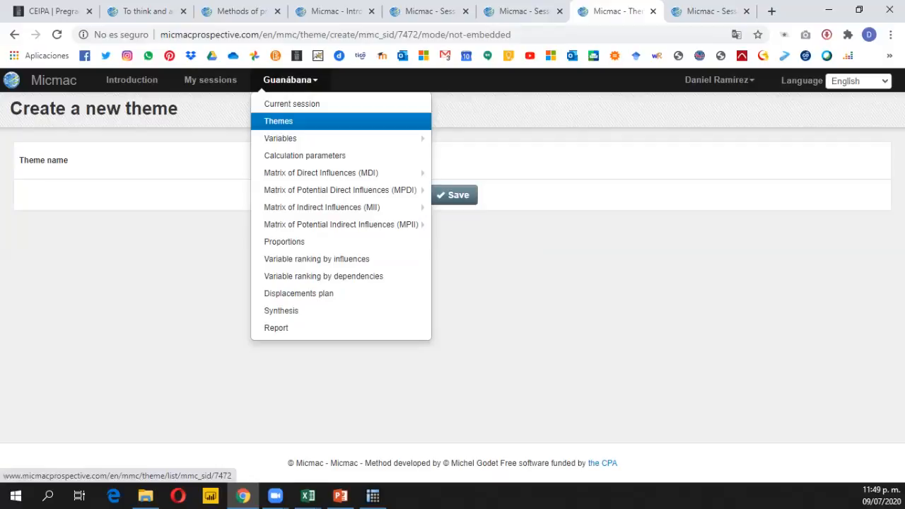
mouse_move(325, 139)
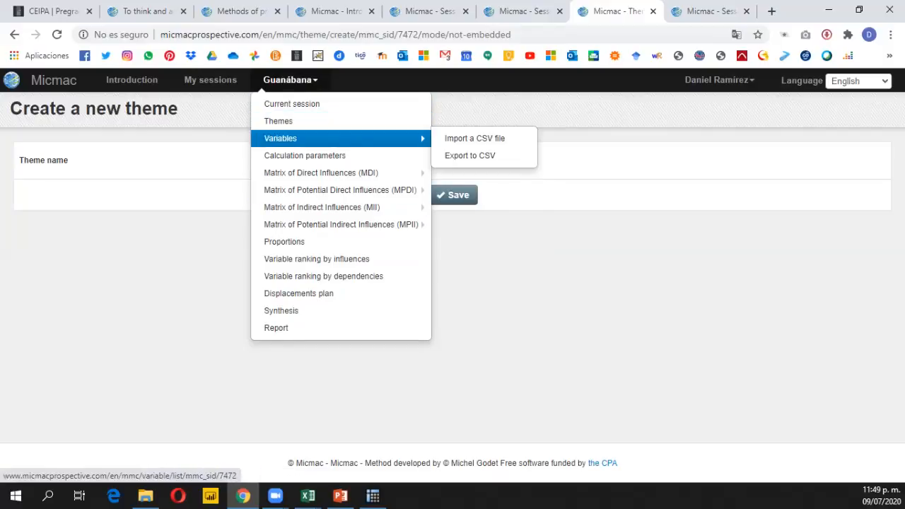
left_click(281, 138)
mouse_move(291, 104)
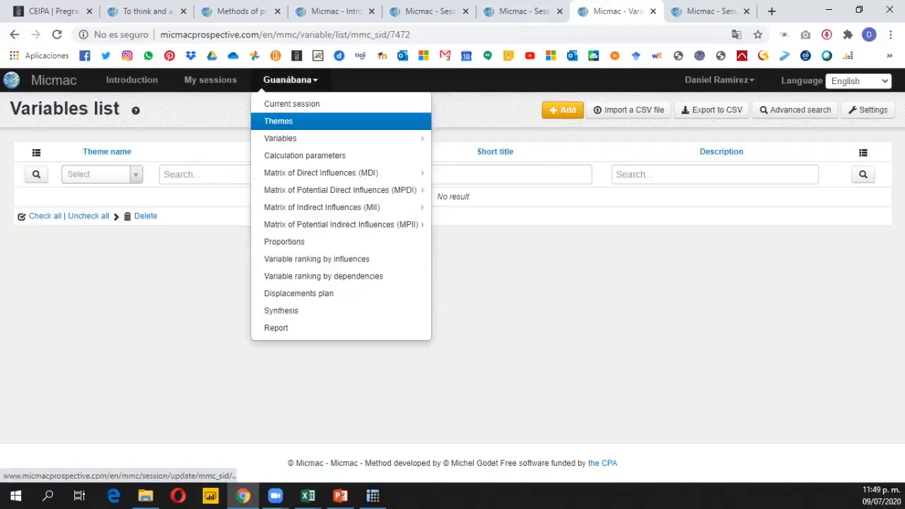
mouse_move(319, 138)
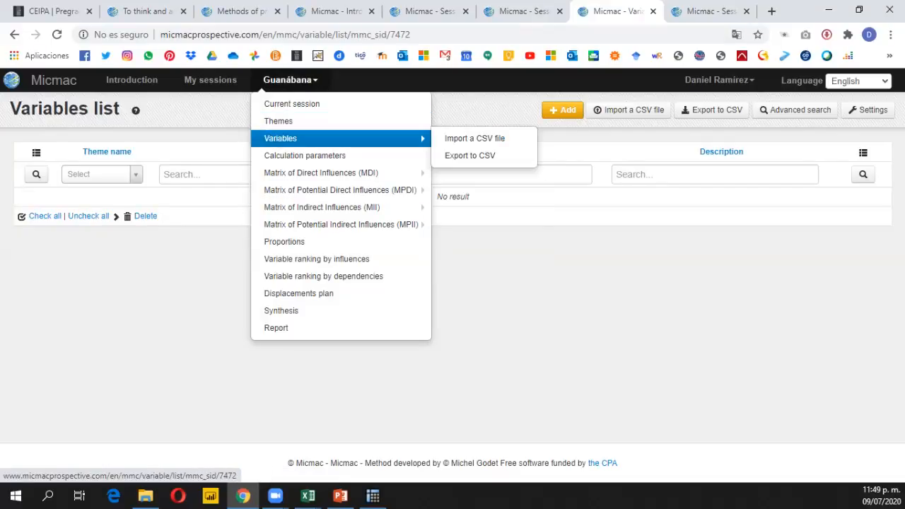
left_click(281, 138)
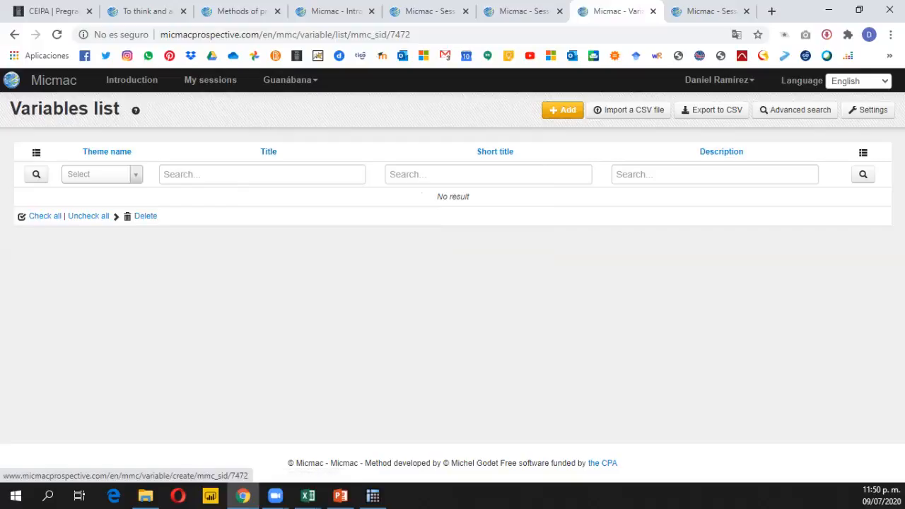
Step: Examine the theme choices and the title and description fields of the new variable form, and close it without saving
left_click(563, 110)
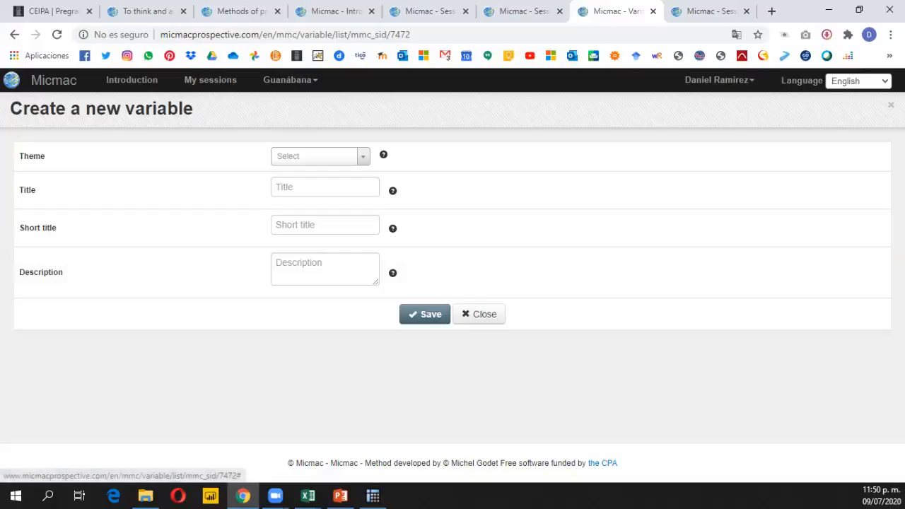
left_click(321, 156)
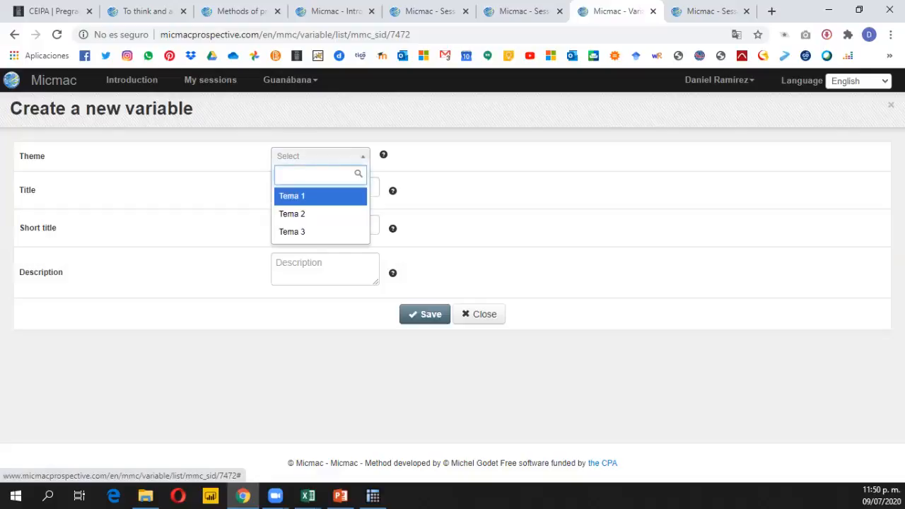
left_click(320, 156)
left_click(325, 188)
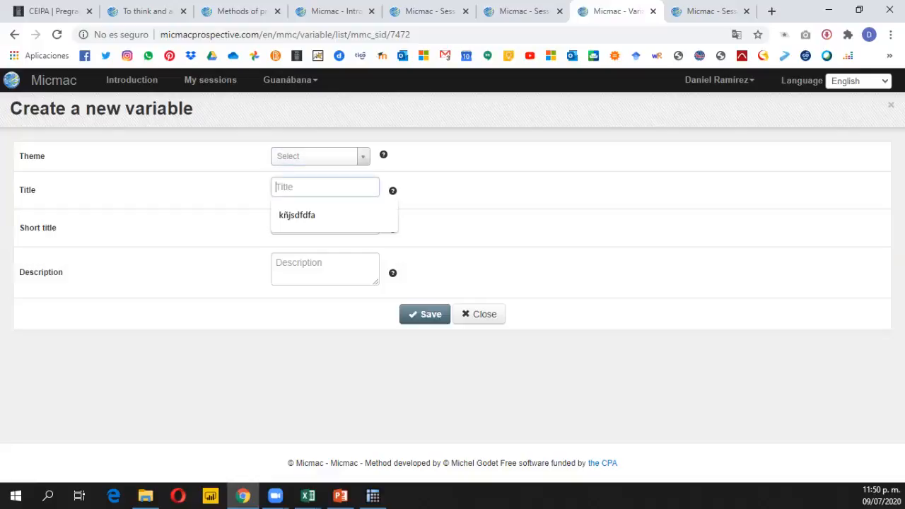
left_click(466, 206)
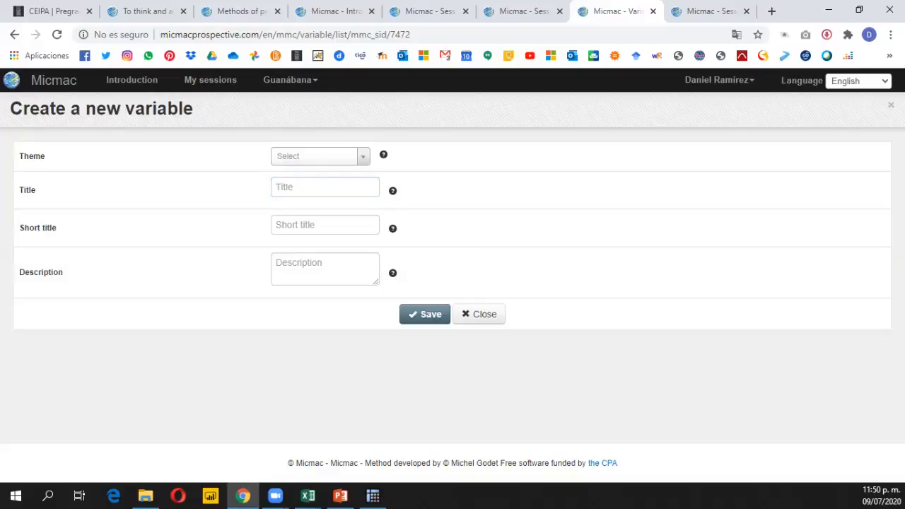
left_click(325, 269)
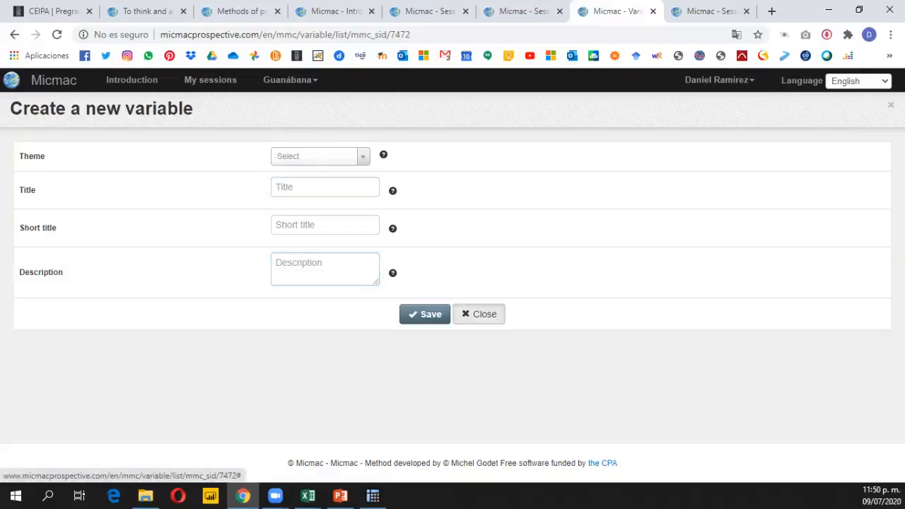
left_click(479, 314)
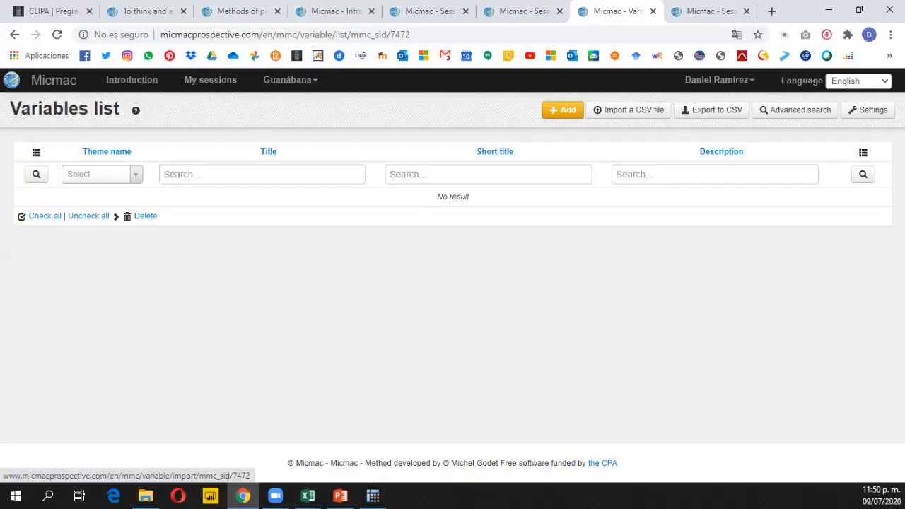
Step: Download the import-model.csv template from the variables CSV import page as import-model (1) and open it in Excel
left_click(629, 109)
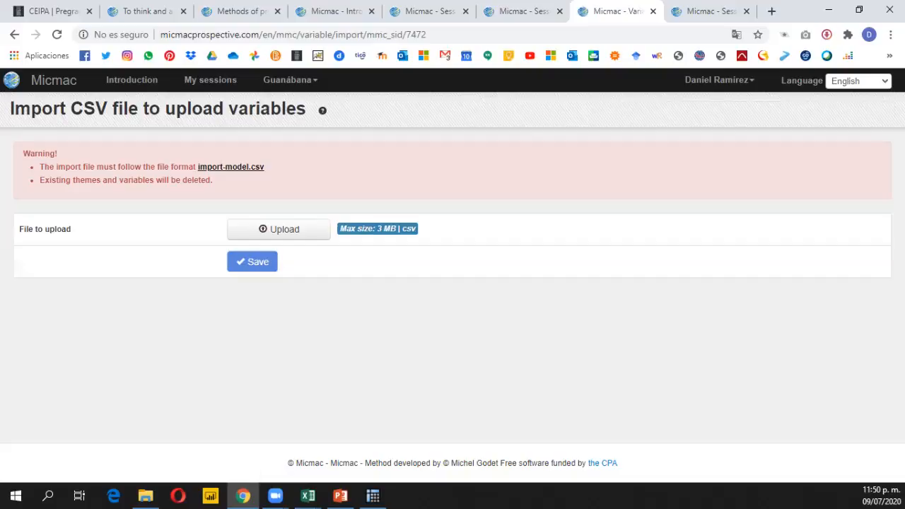
left_click_drag(70, 167, 94, 167)
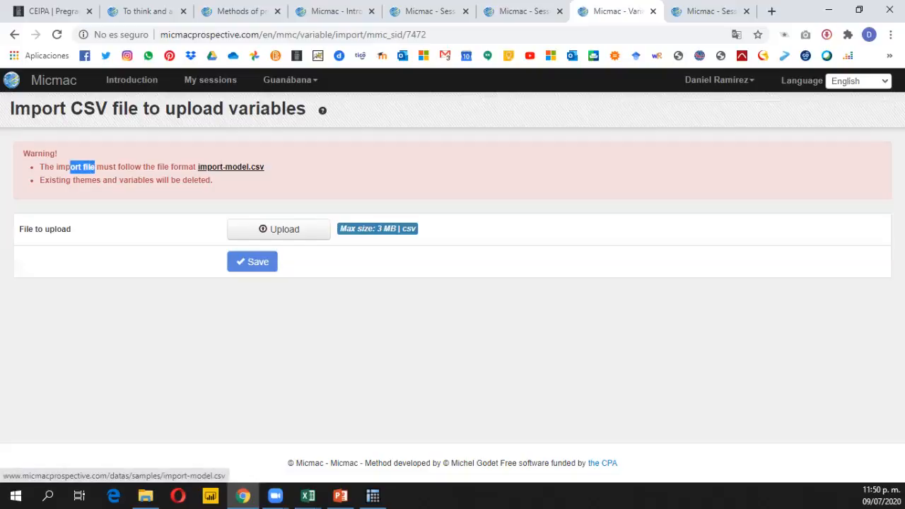
left_click(230, 168)
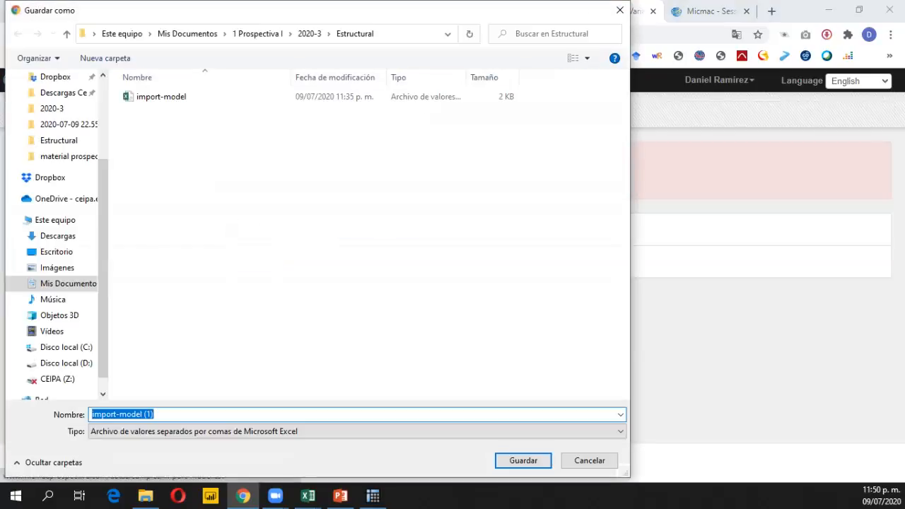
left_click(523, 461)
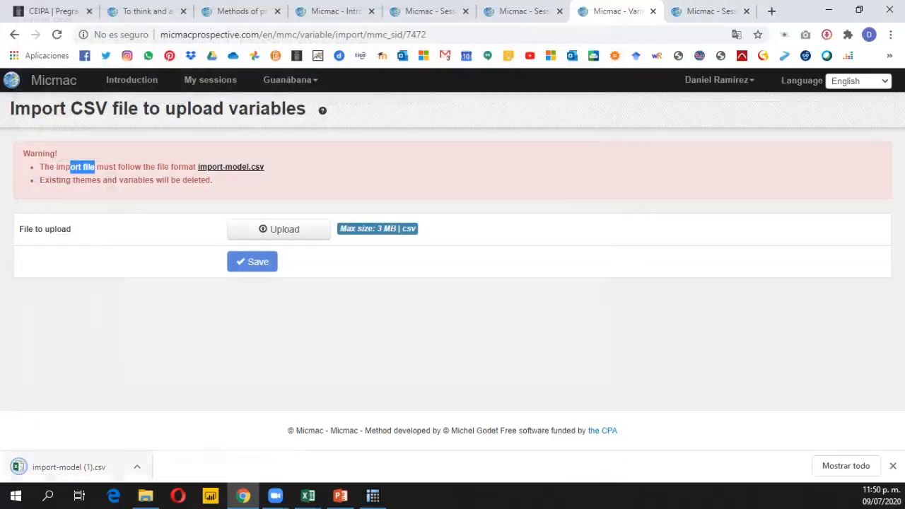
left_click(68, 467)
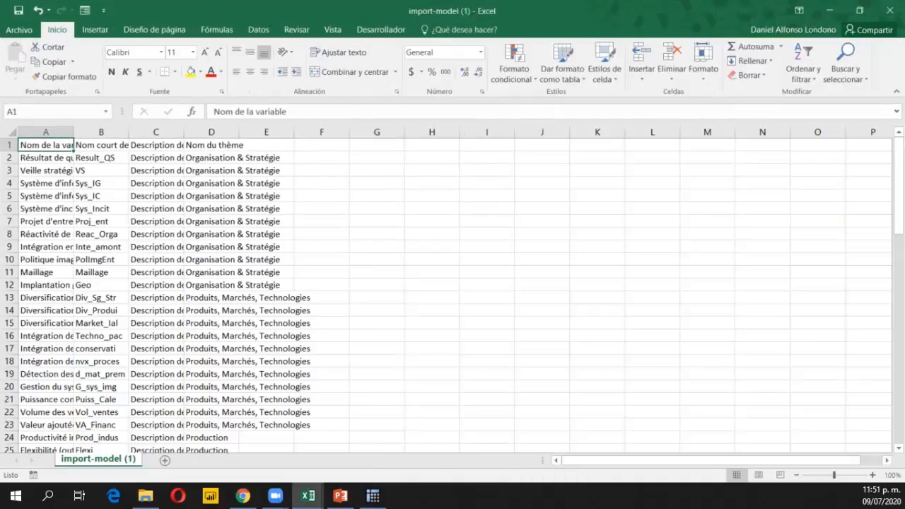
Step: Check the template's column headings and clear the sample variables in columns A to D from row 2 to row 75
left_click(101, 145)
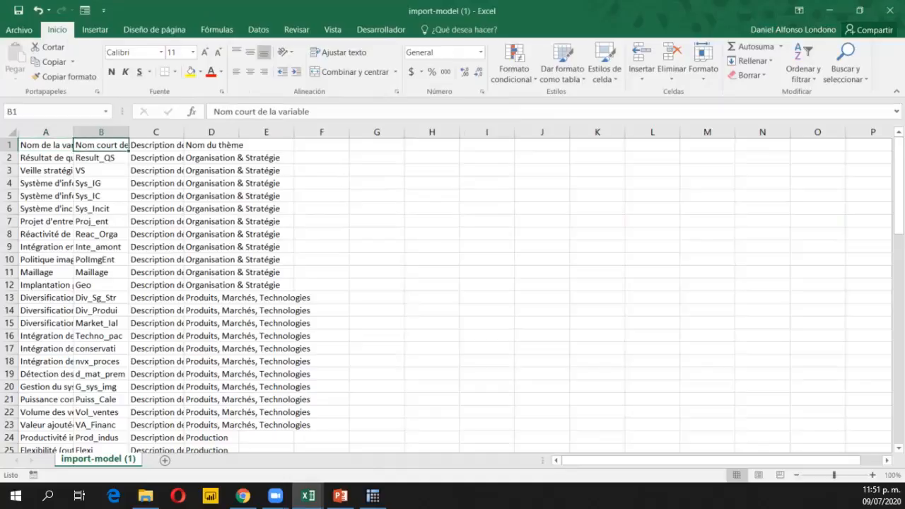
left_click(156, 145)
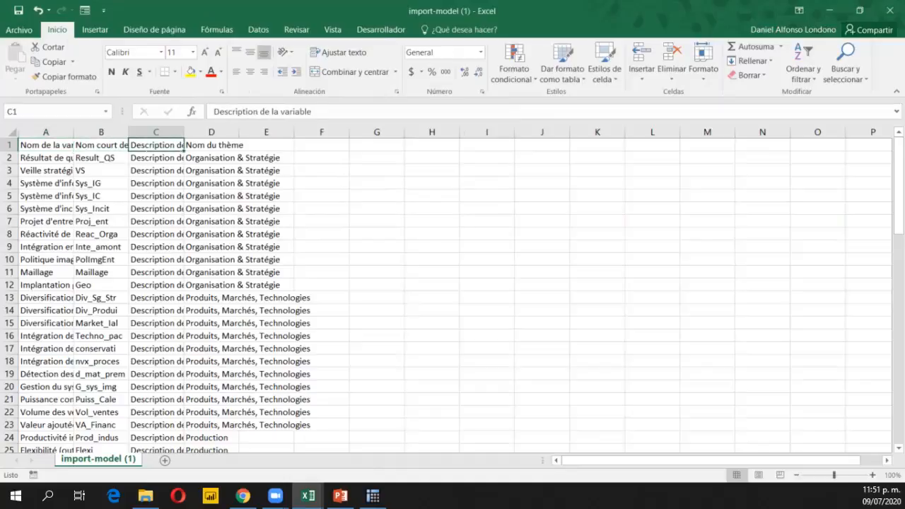
left_click(212, 145)
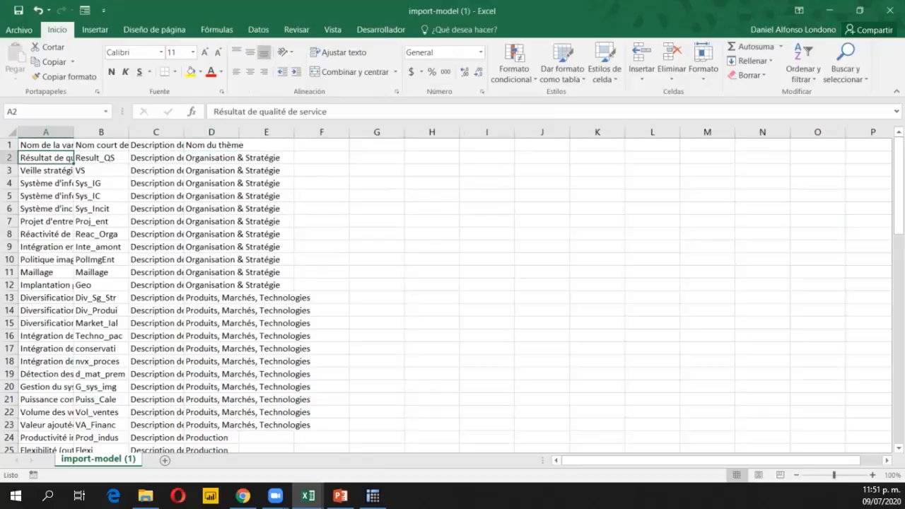
key("ctrl+shift+Down")
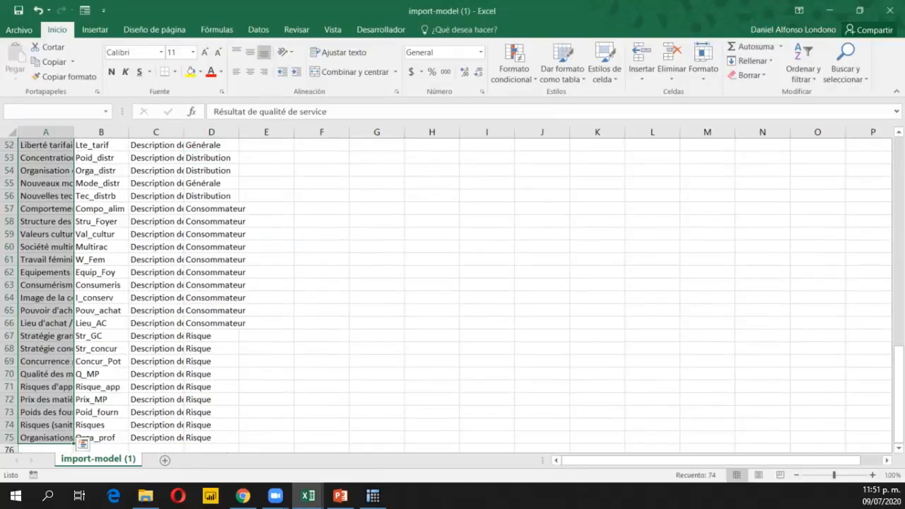
key("shift+Right")
key("shift+Right")
key("shift+Right")
scroll(453, 293, "up", 8)
key("Delete")
key("ctrl+Home")
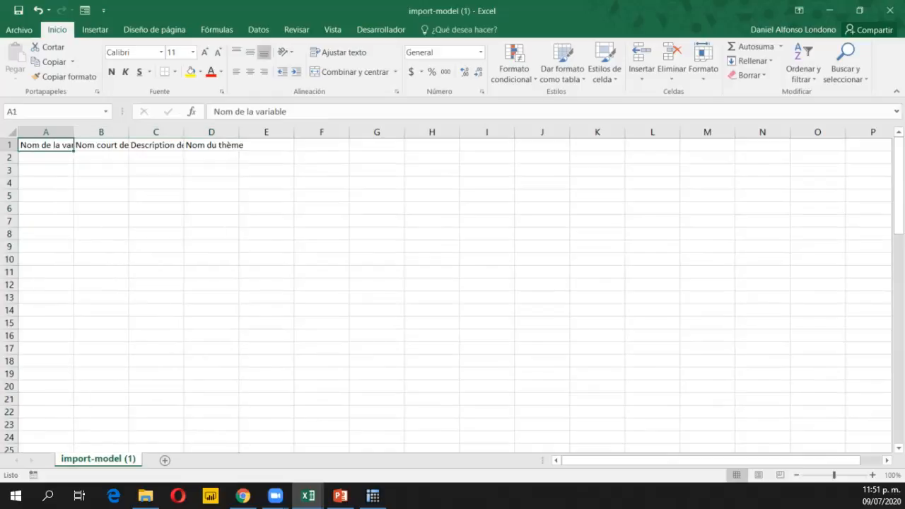
Step: Review the four column headings and the empty rows beneath them where the variables go
key("ctrl+shift+Right")
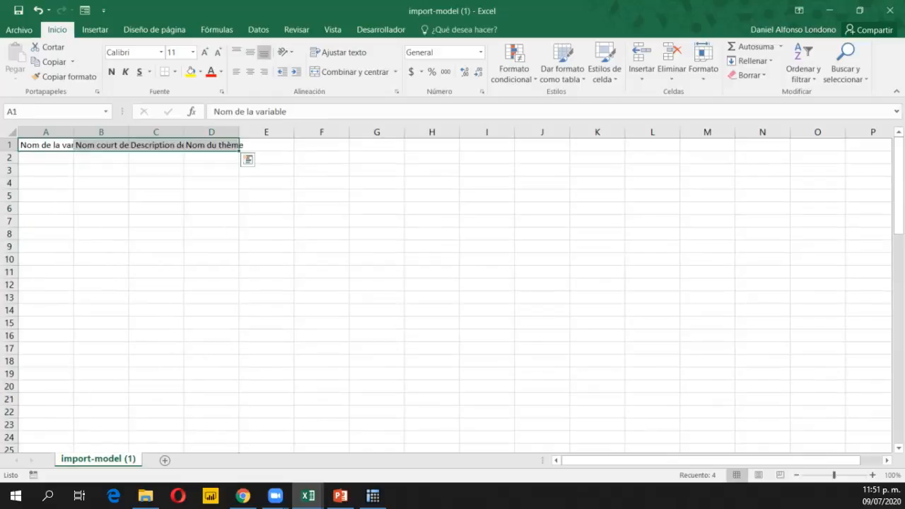
key("ctrl+Home")
key("Down")
key("shift+Down")
key("shift+Down")
key("shift+Down")
key("shift+Down")
key("shift+Down")
key("shift+Down")
key("shift+Down")
key("shift+Down")
key("shift+Down")
key("shift+Down")
key("shift+Down")
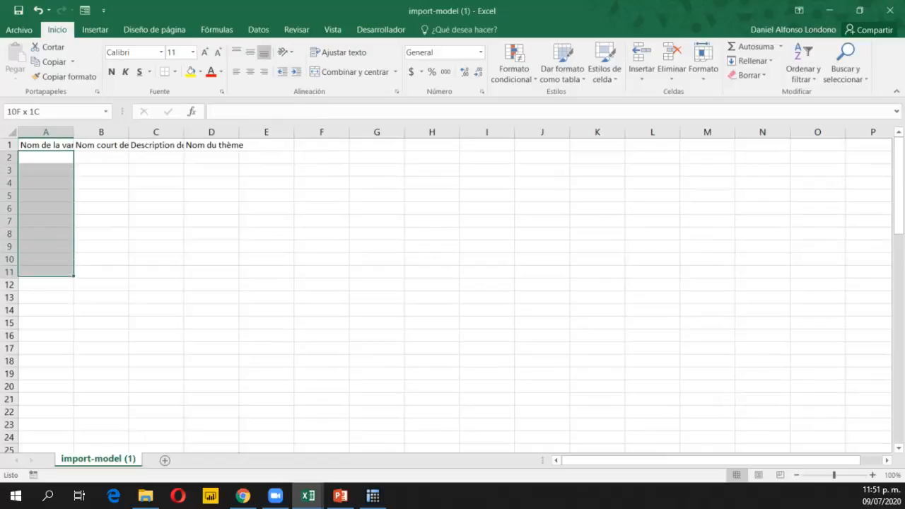
Step: Switch to the filled-in import-model workbook and review its variable name, short name, description and theme columns
key("alt+Tab")
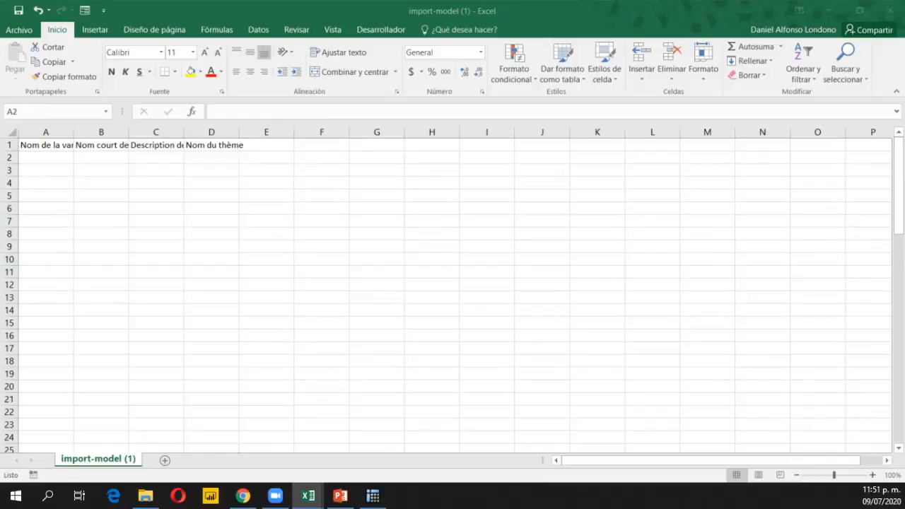
key("super+shift+Left")
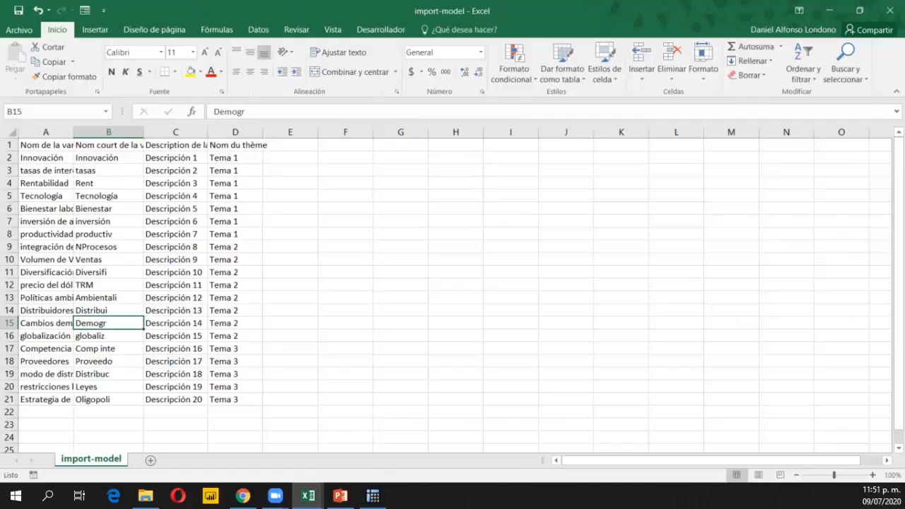
left_click(108, 171)
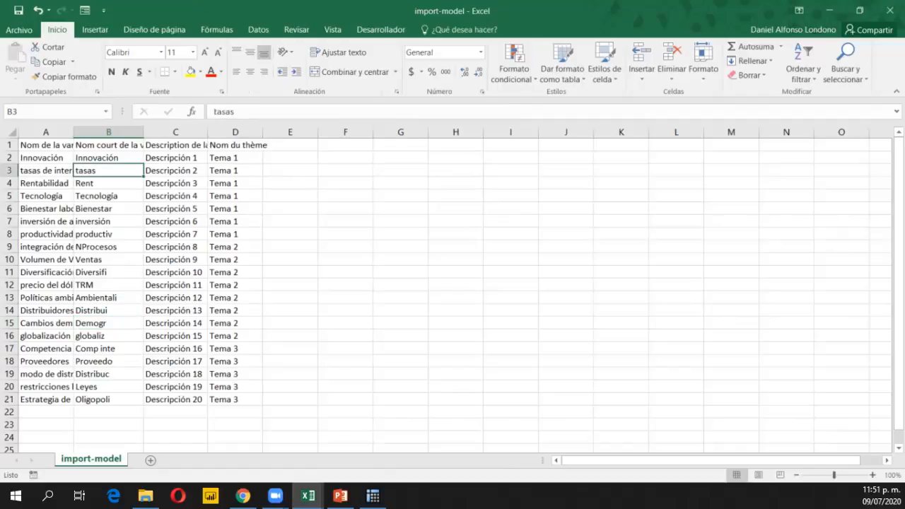
left_click_drag(45, 157, 45, 400)
left_click_drag(108, 158, 108, 399)
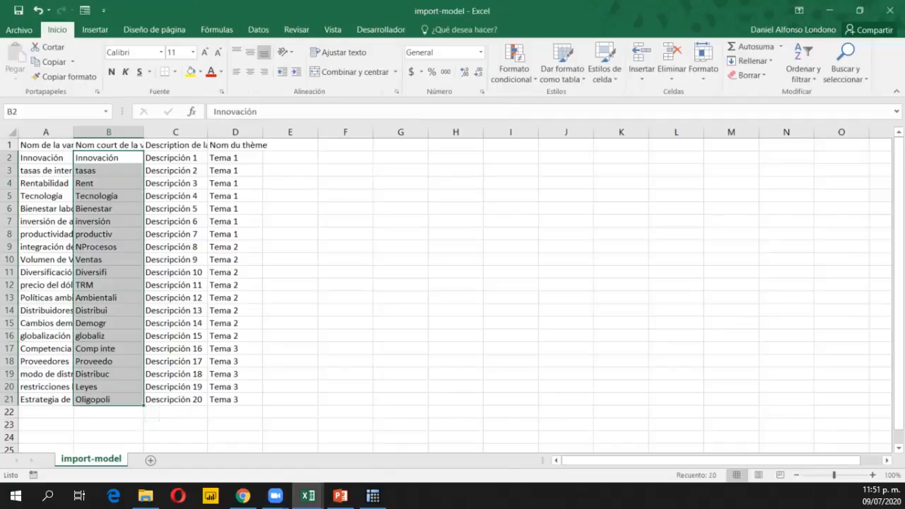
left_click_drag(176, 158, 235, 400)
left_click(175, 235)
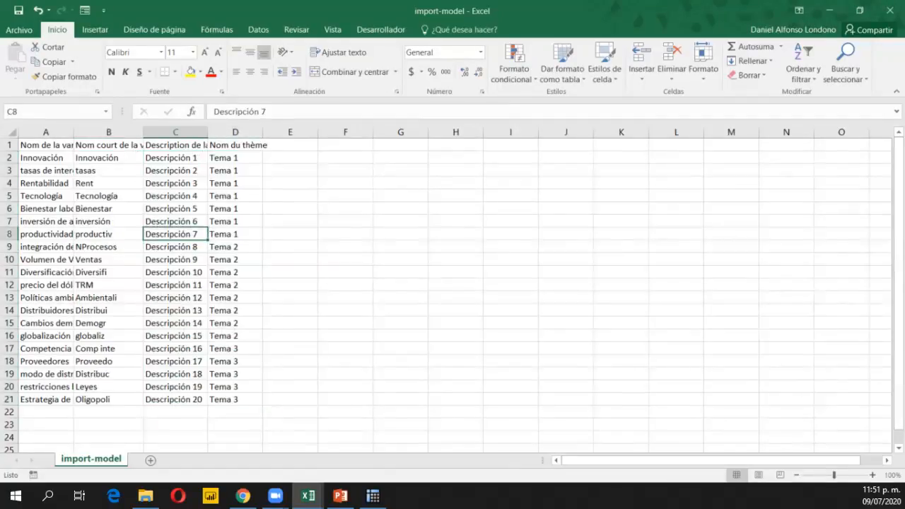
left_click_drag(175, 158, 176, 399)
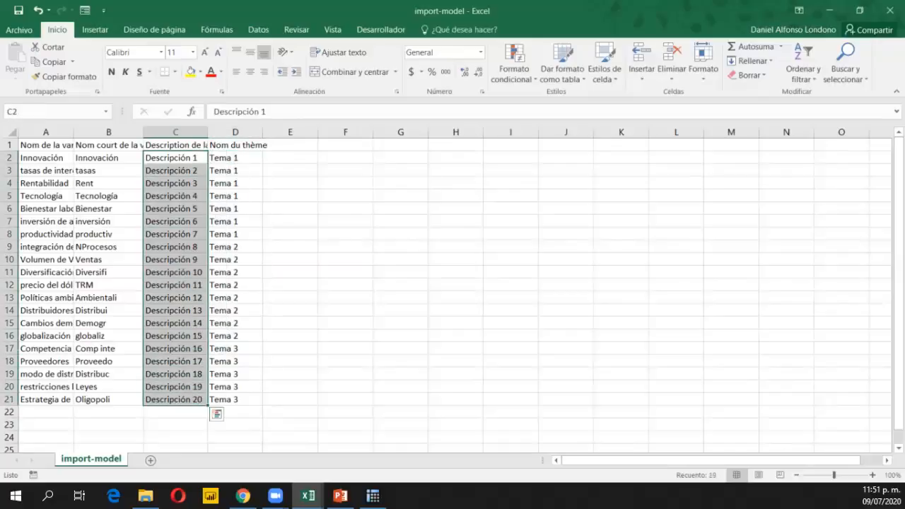
left_click_drag(236, 400, 176, 184)
left_click(175, 183)
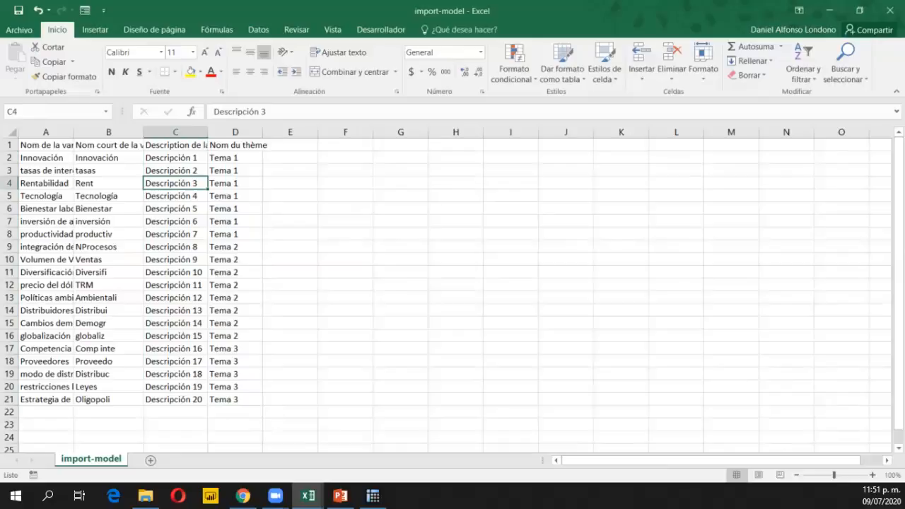
left_click_drag(236, 158, 235, 399)
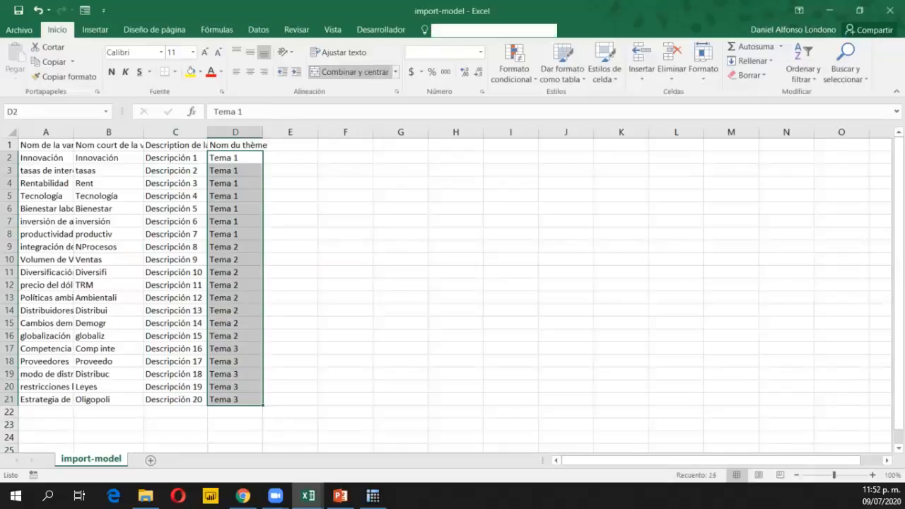
Step: Save the import-model workbook, keeping the comma-delimited CSV format, and return to the Micmac import page in Chrome
left_click(19, 11)
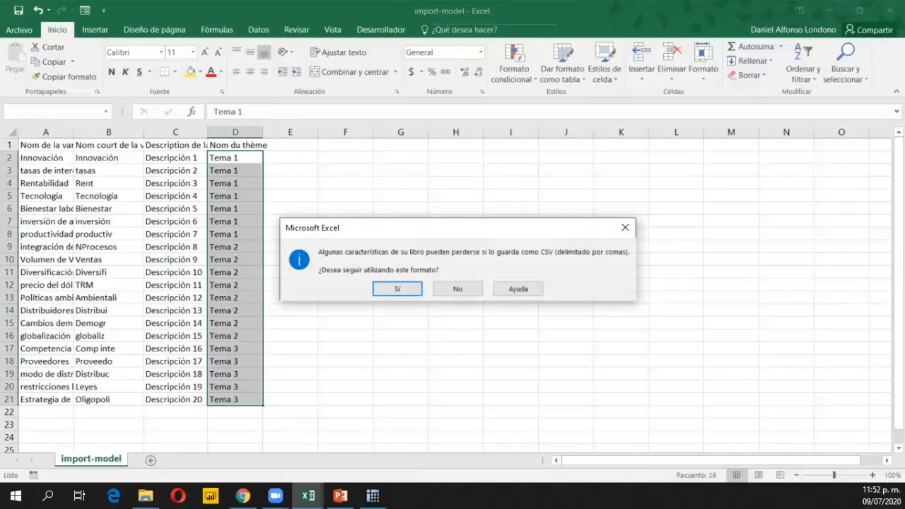
key("Return")
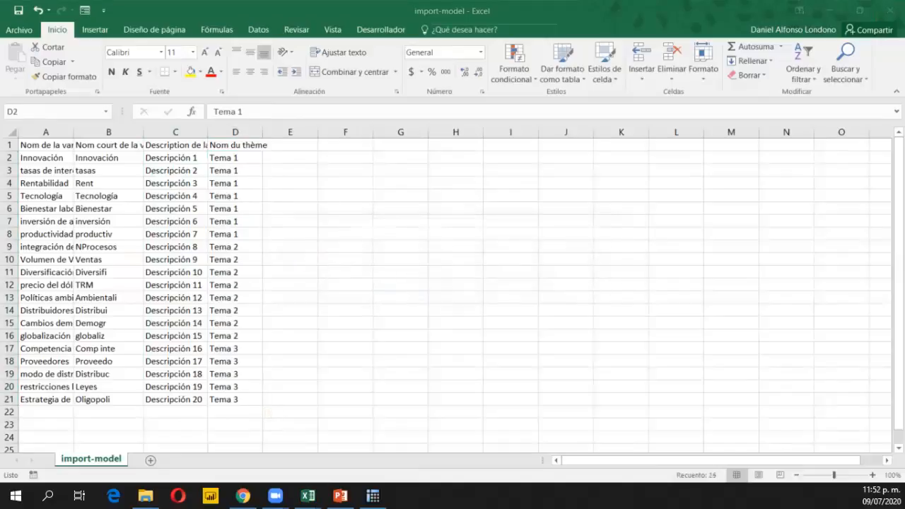
key("alt+Tab")
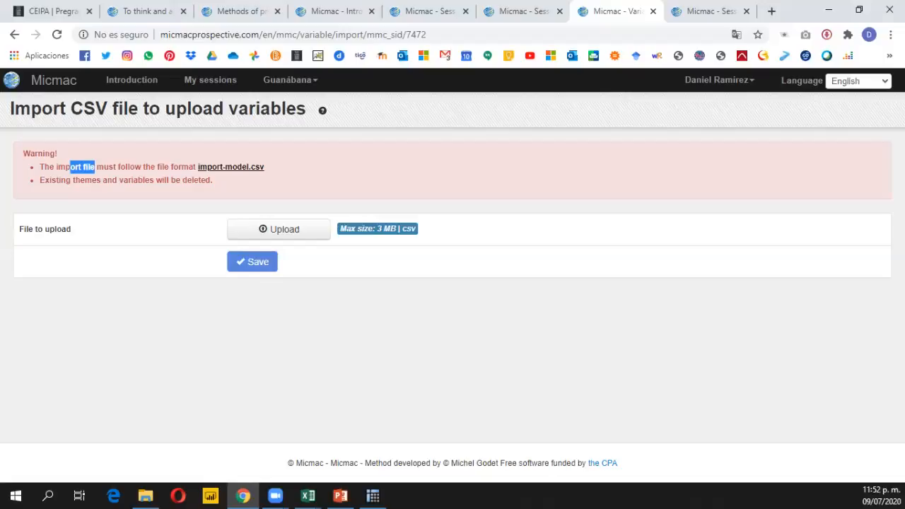
Step: Upload the filled-in import-model CSV file and save the import of the Guanábana session's variables
left_click(278, 229)
double_click(161, 111)
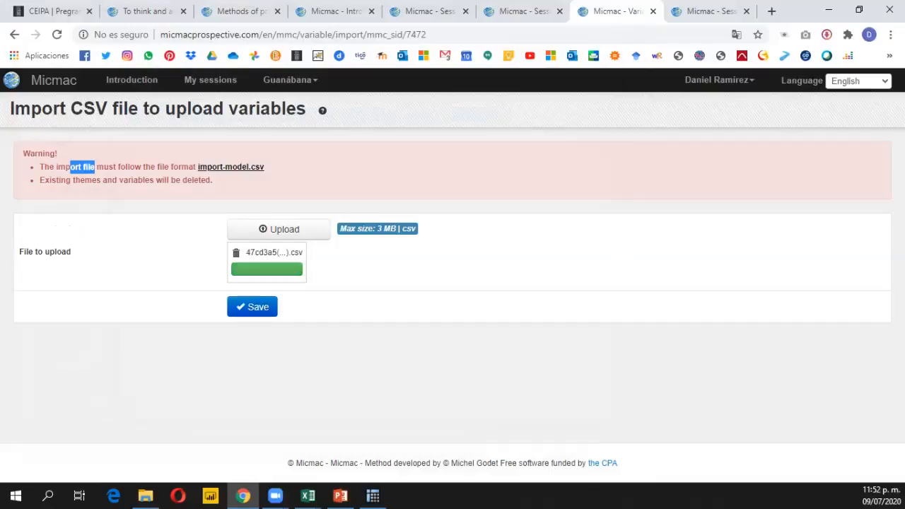
left_click(252, 286)
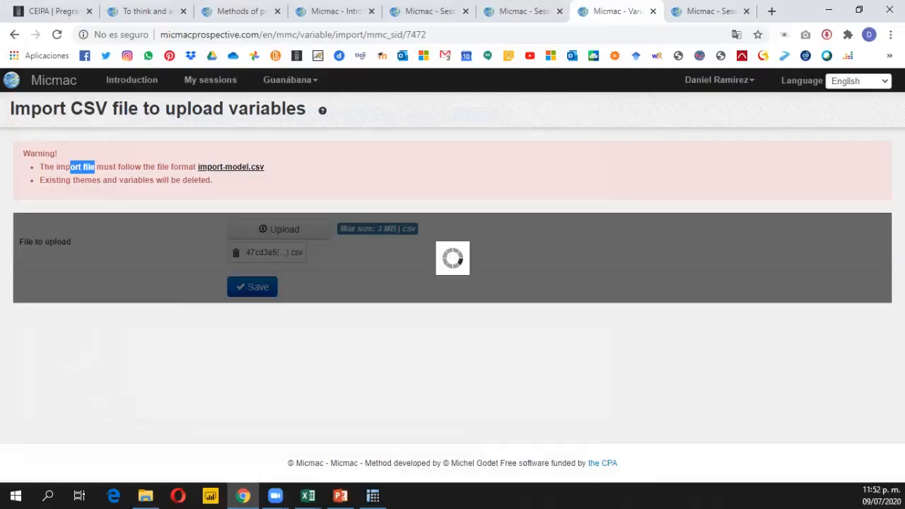
left_click_drag(24, 226, 225, 226)
left_click(225, 226)
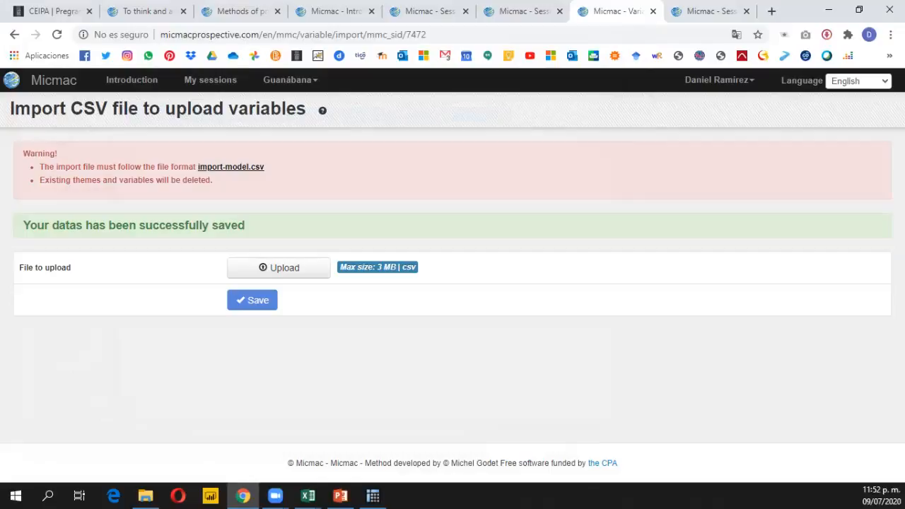
left_click_drag(52, 225, 135, 225)
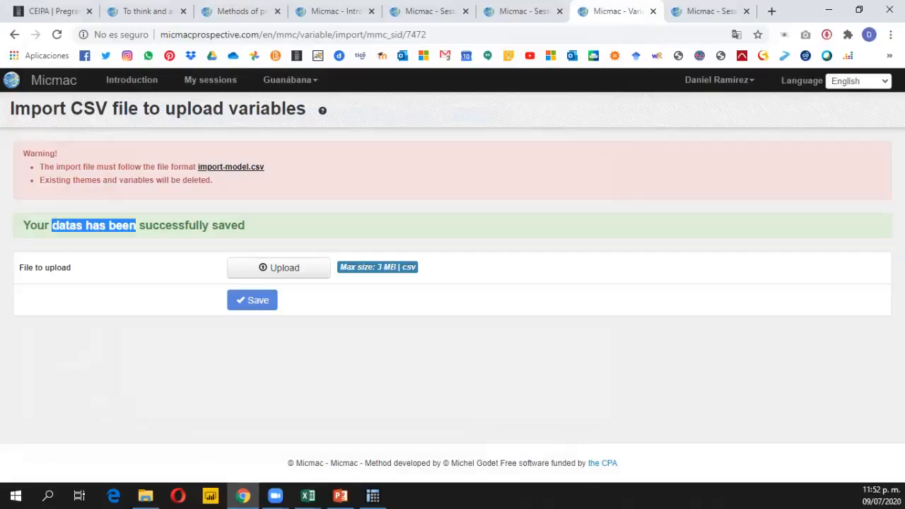
left_click(136, 226)
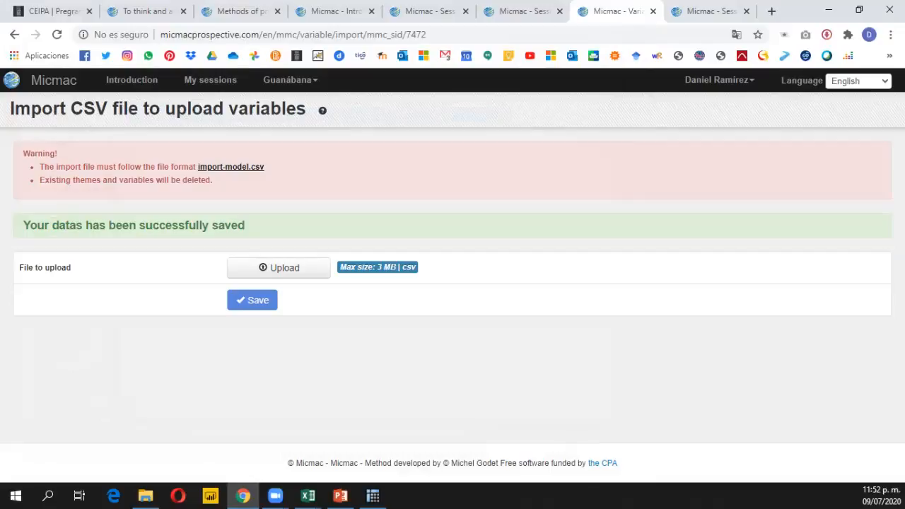
Step: Open the Guanábana session's variables list and check the imported variables on both pages
left_click(287, 80)
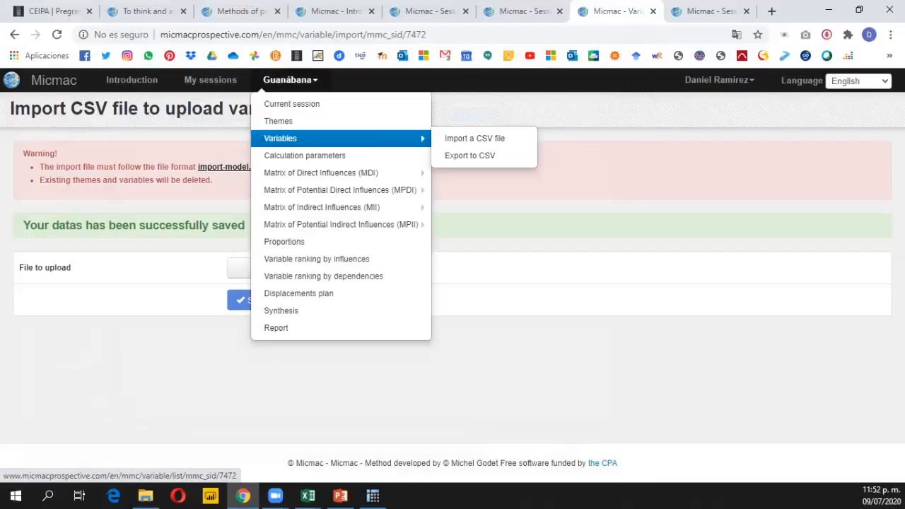
left_click(283, 138)
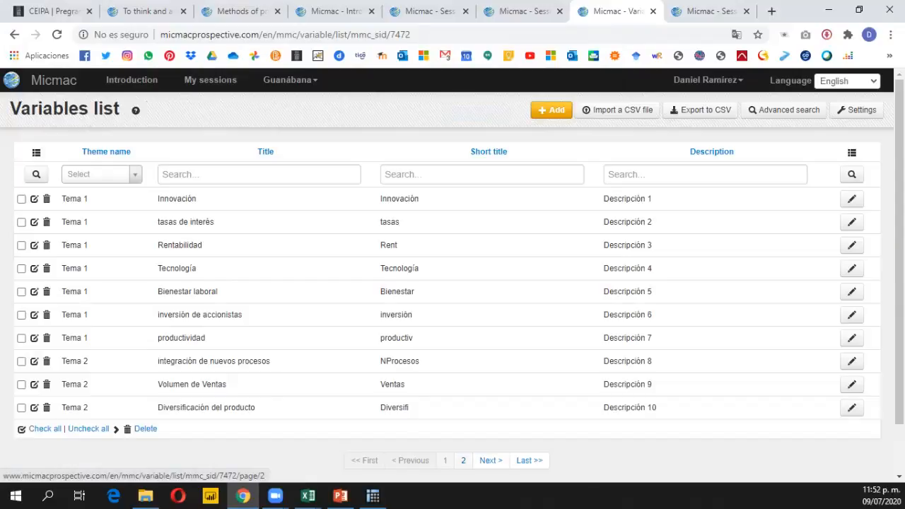
left_click(463, 461)
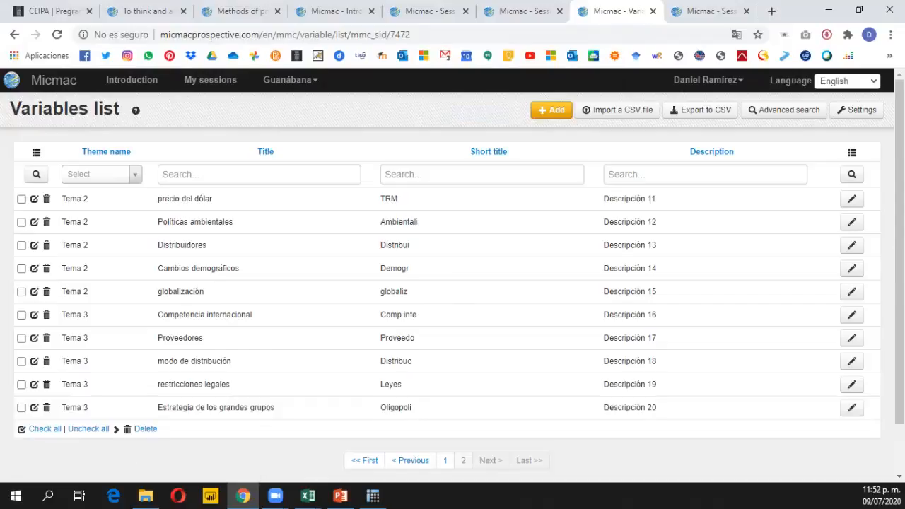
Step: Set the number of iterations to 6 in the Guanábana session's calculation parameters and save
left_click(289, 80)
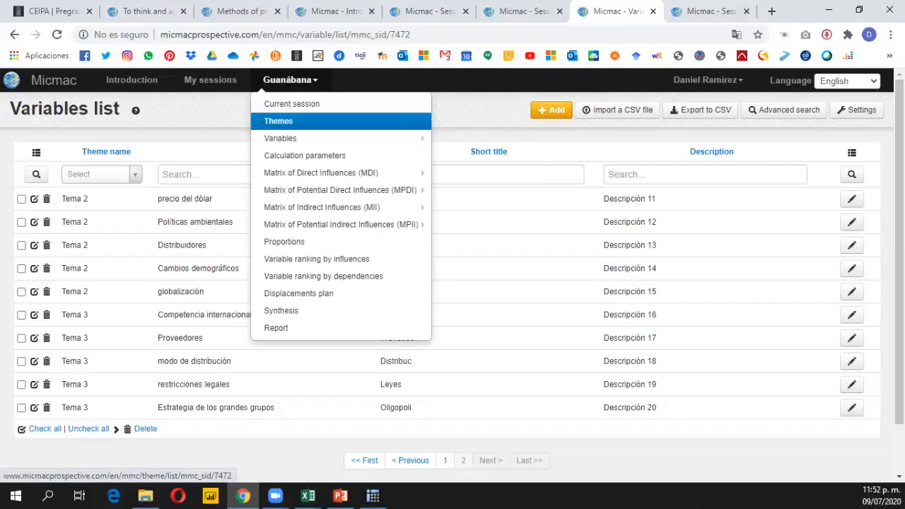
left_click(304, 156)
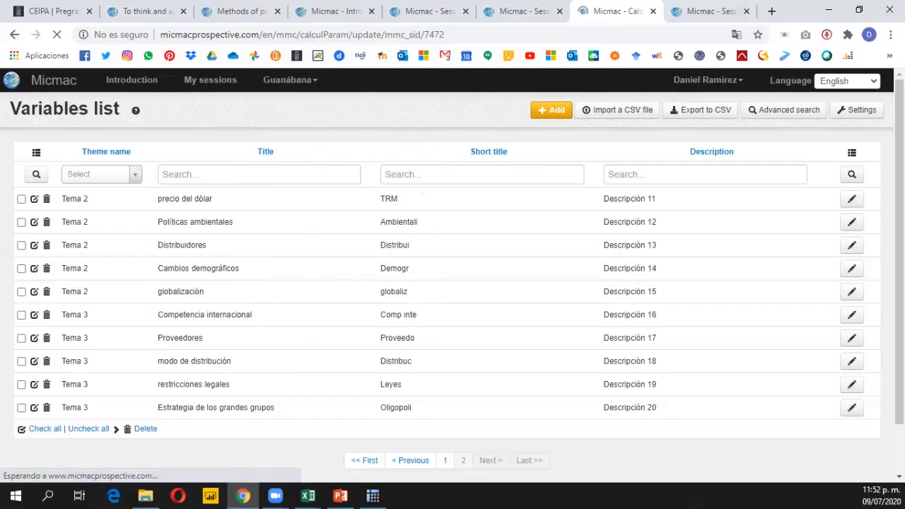
double_click(564, 154)
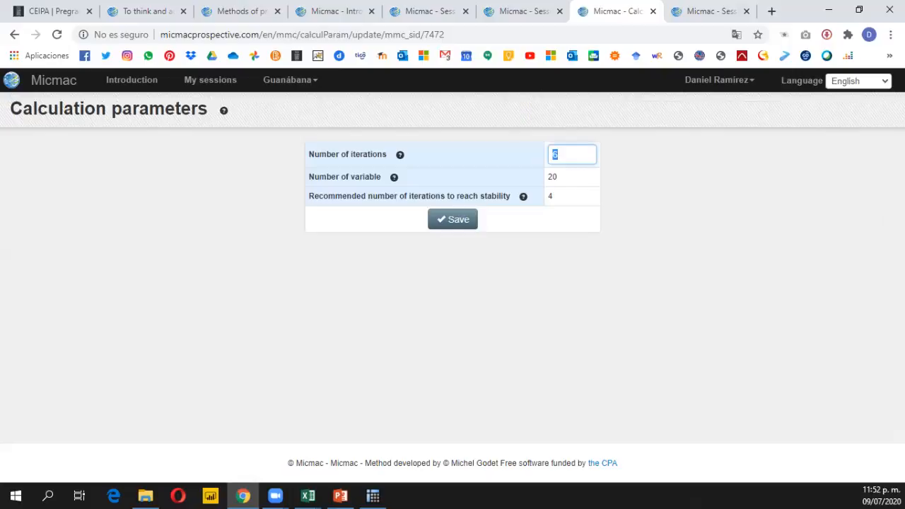
type("6")
left_click(453, 219)
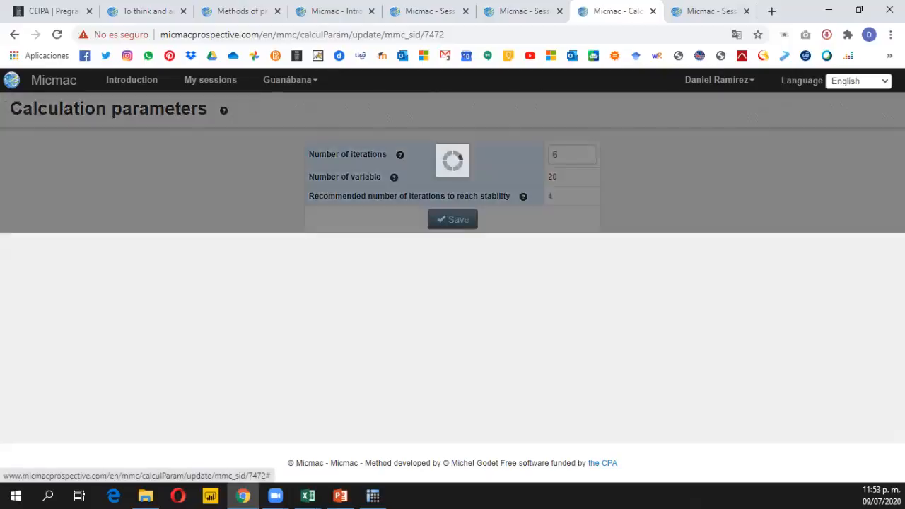
Step: Open the Guanábana session's Matrix of Direct Influences (MDI) and look over its variables and the influence grading scale
left_click(290, 80)
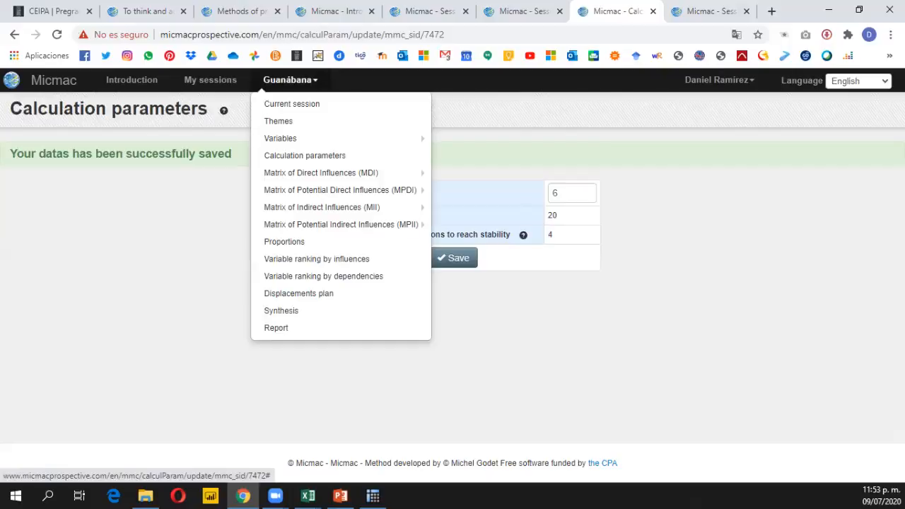
mouse_move(332, 172)
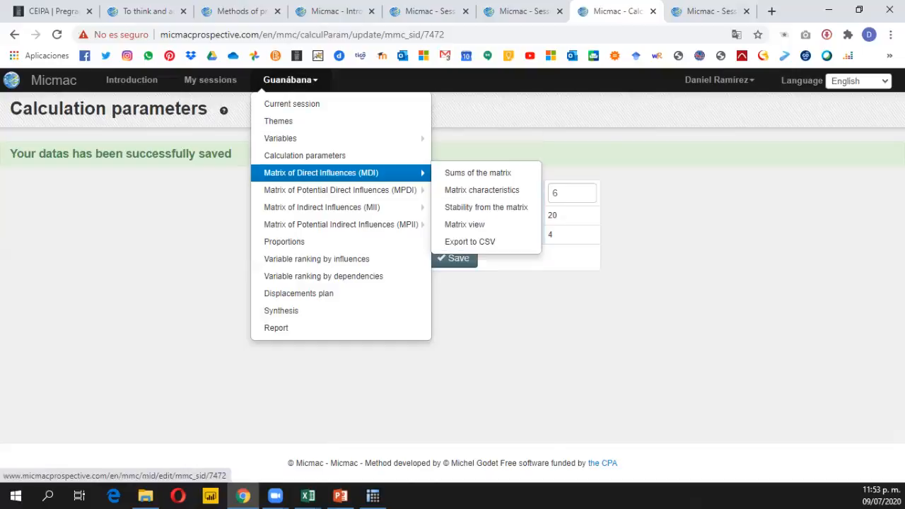
left_click(333, 172)
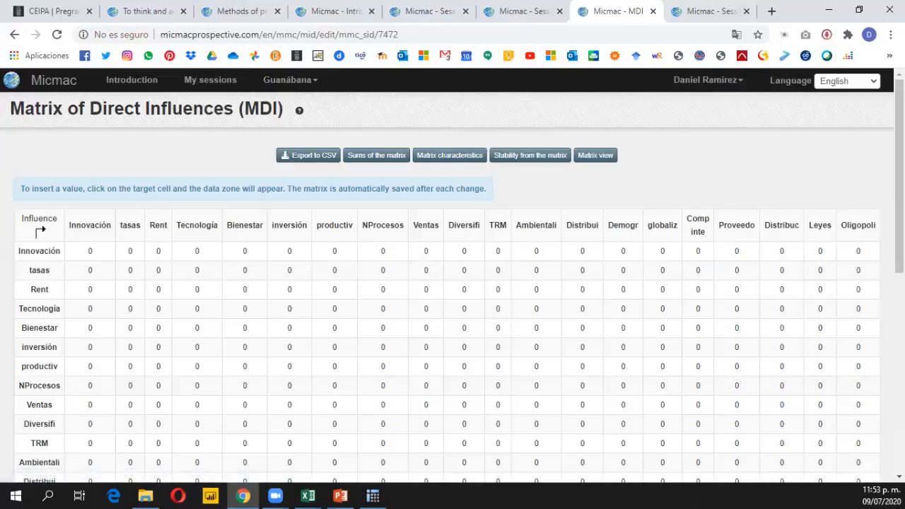
scroll(453, 283, "down", 1)
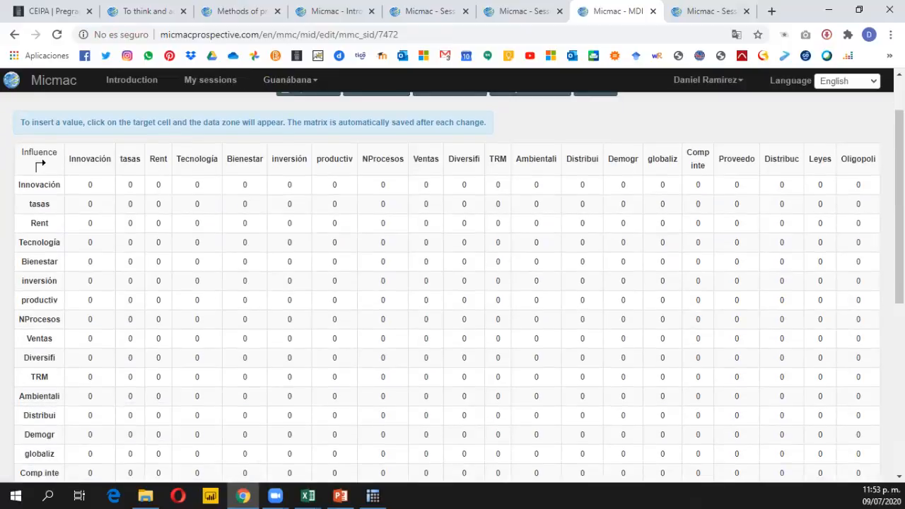
scroll(39, 164, "down", 3)
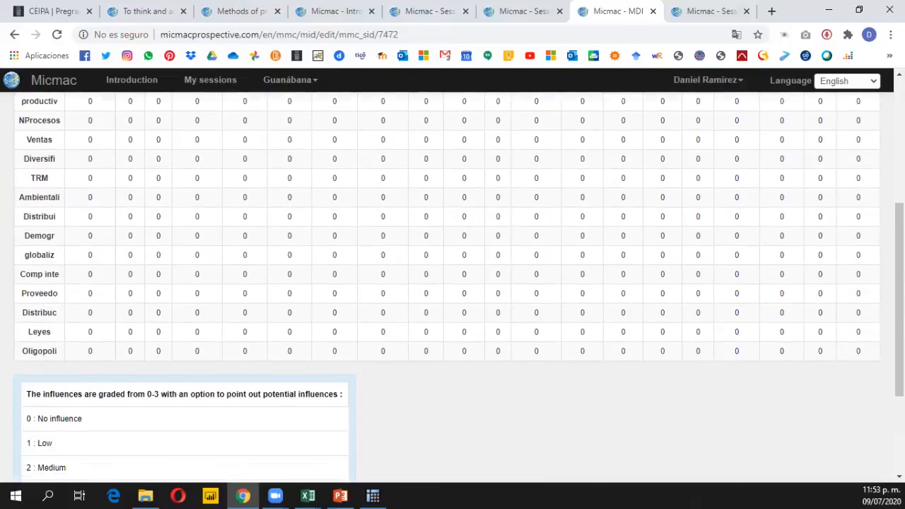
scroll(41, 230, "up", 4)
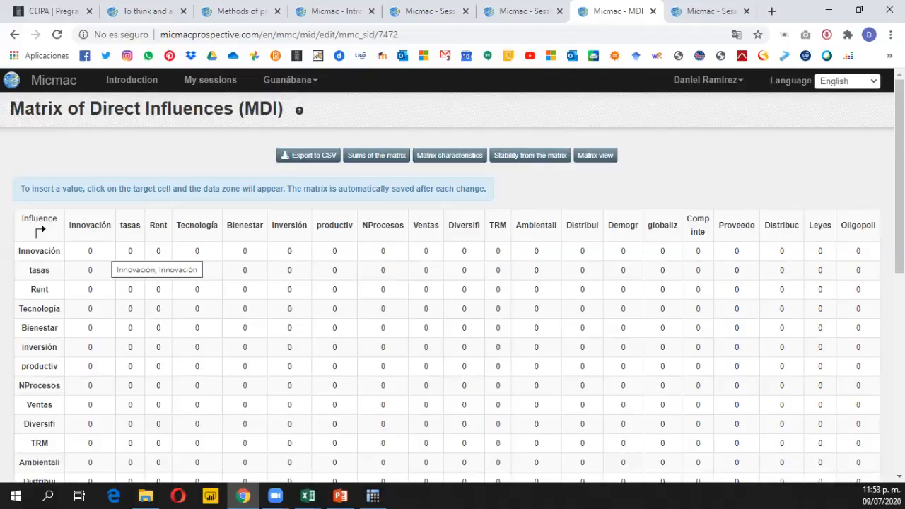
Step: In the Innovación row of the matrix, enter 0 for its influence on Innovación and 1 for tasas
left_click(101, 251)
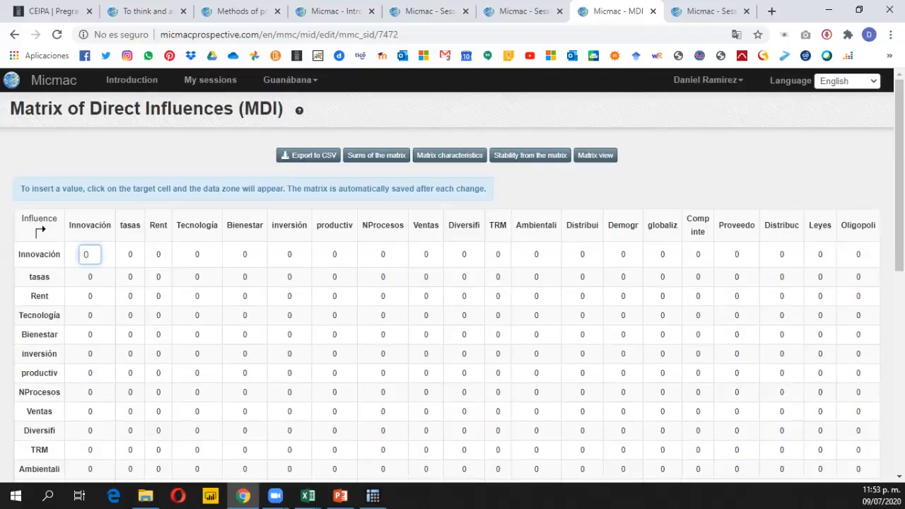
key("BackSpace")
key("Tab")
left_click(91, 255)
type("0")
key("Return")
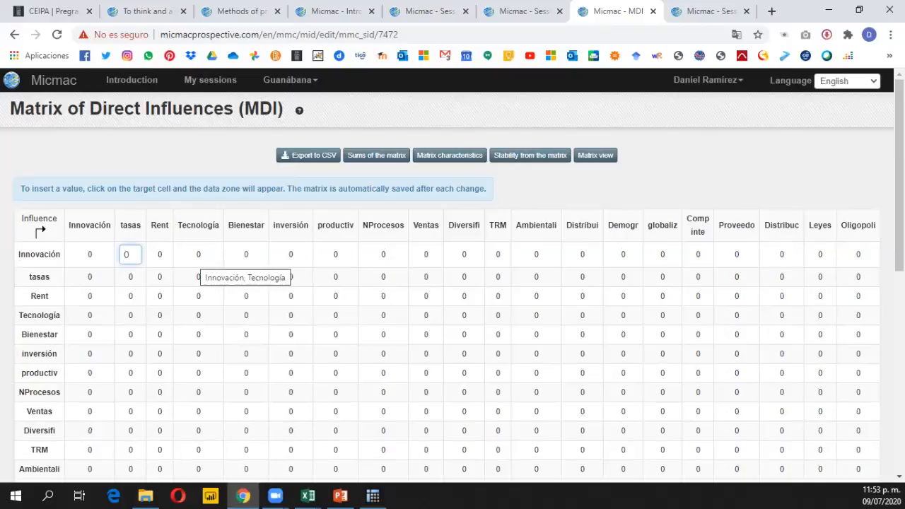
key("Delete")
type("1")
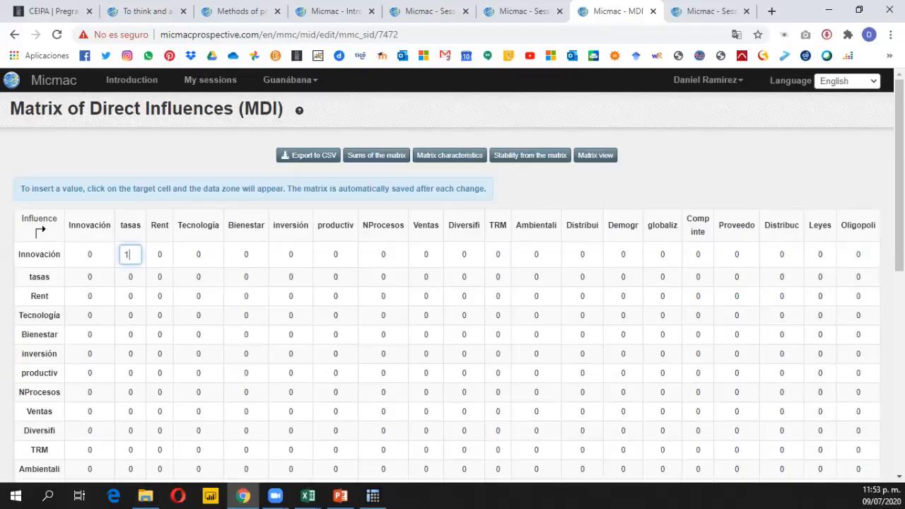
Step: Set the influence of Innovación on Rent to 1
left_click(159, 254)
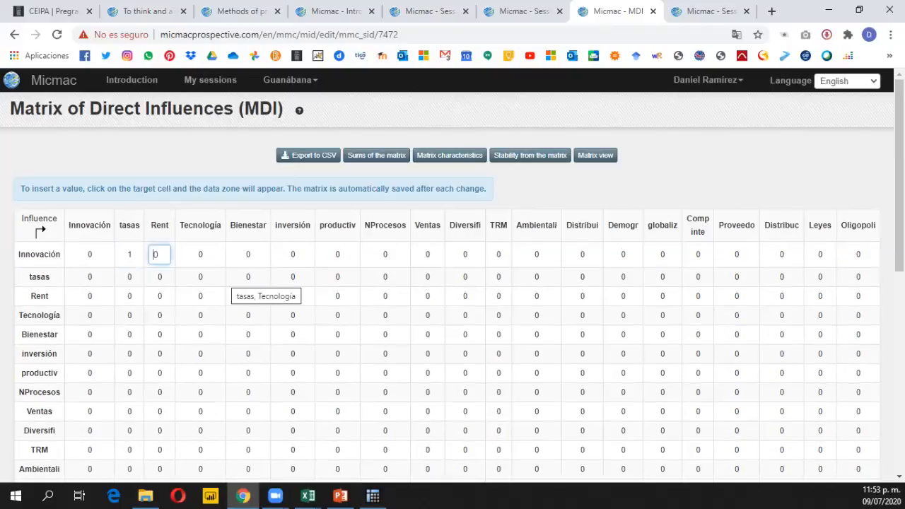
key("Delete")
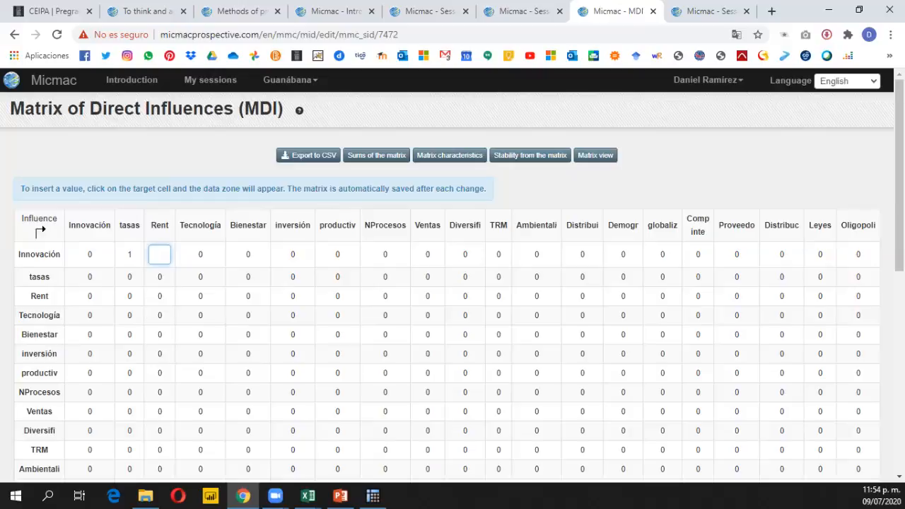
type("0")
key("BackSpace")
type("1")
key("Tab")
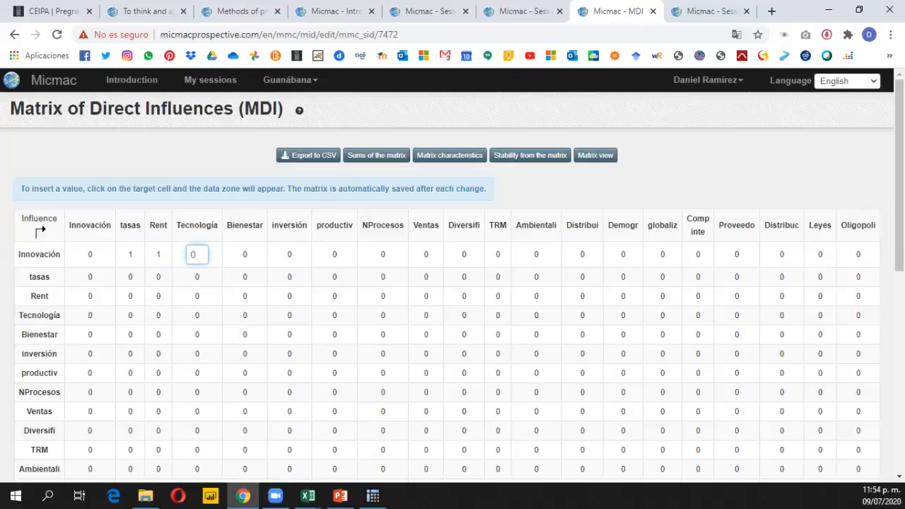
Step: Set the influence of Innovación on Tecnología to 2
type("2")
key("Delete")
key("BackSpace")
type("2")
Step: Check the influence grading scale and enter the potential influence P2 for Innovación on Bienestar
left_click(245, 254)
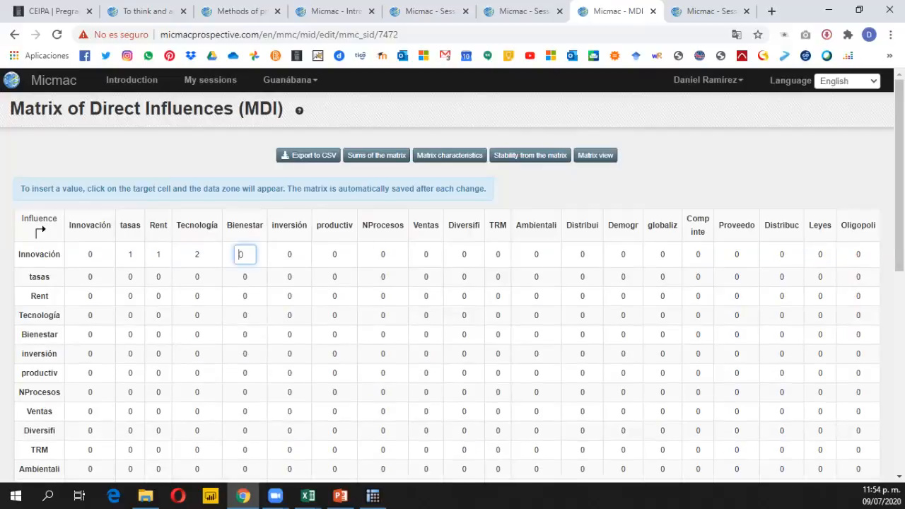
scroll(245, 254, "down", 3)
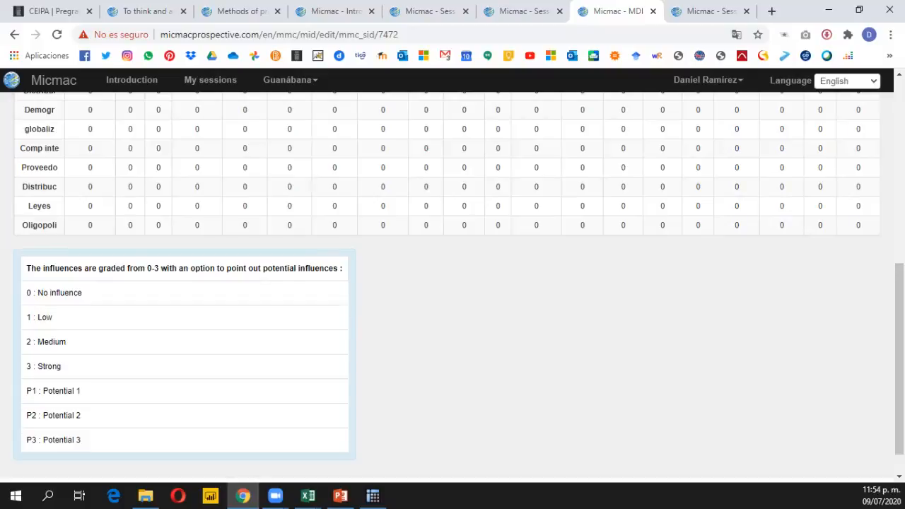
scroll(262, 255, "up", 6)
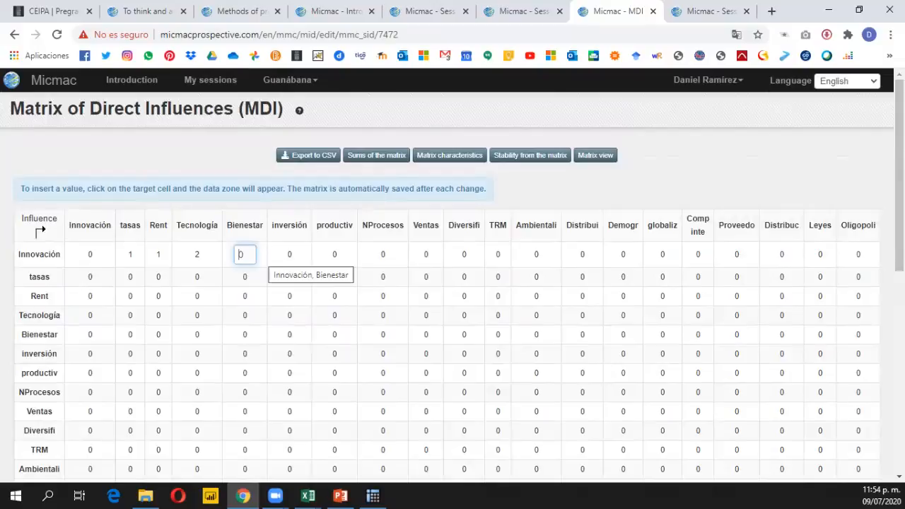
key("BackSpace")
type("P2")
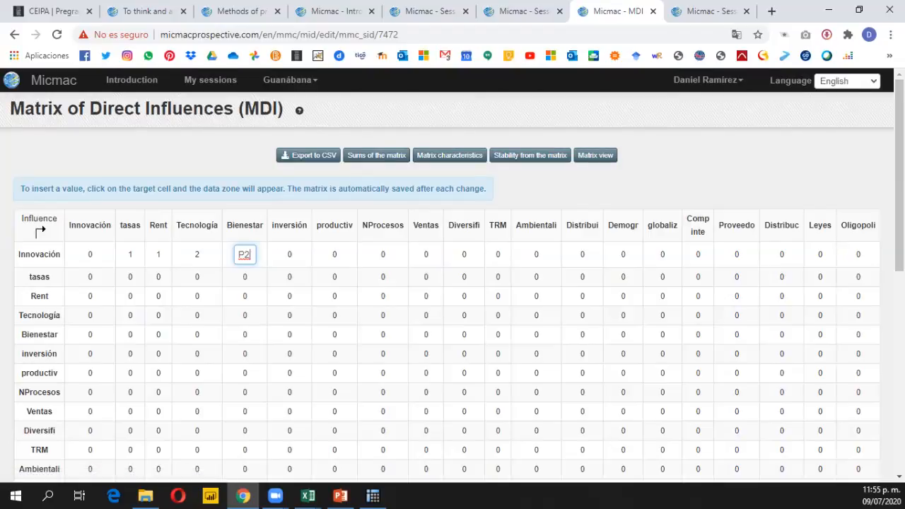
left_click(290, 80)
mouse_move(325, 172)
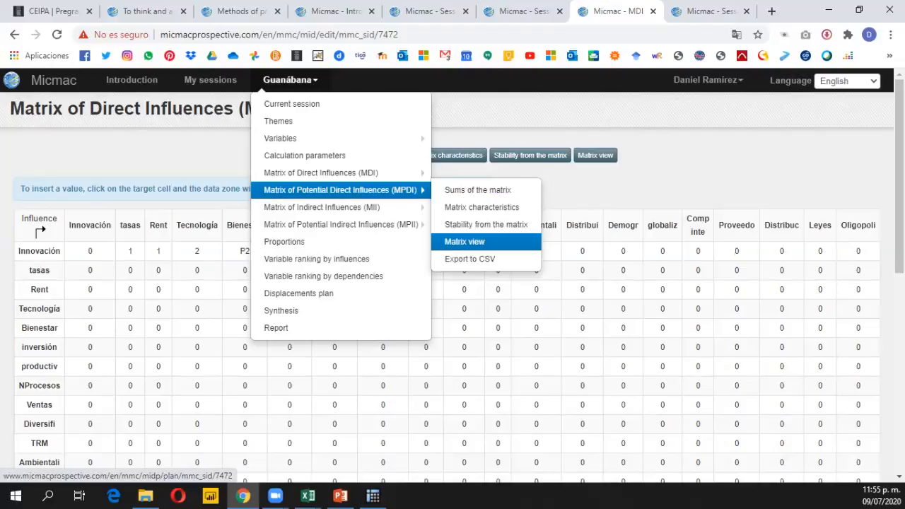
mouse_move(353, 207)
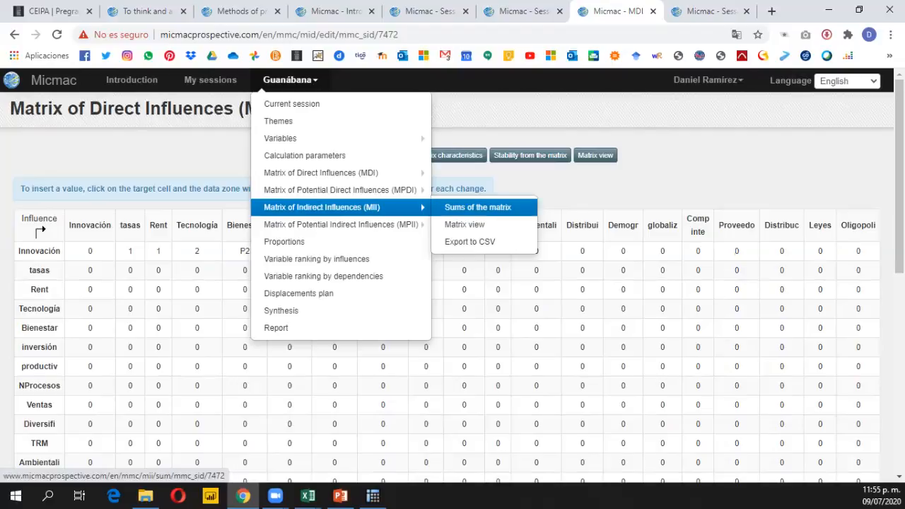
mouse_move(396, 224)
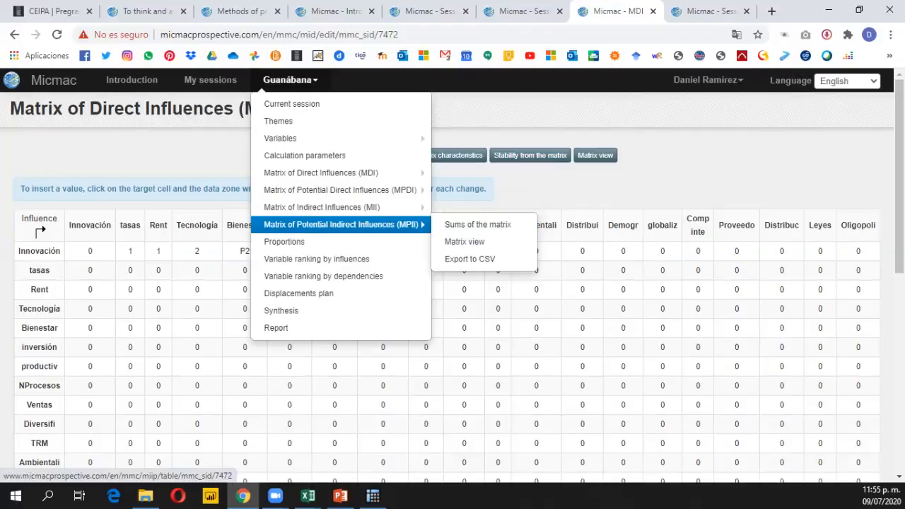